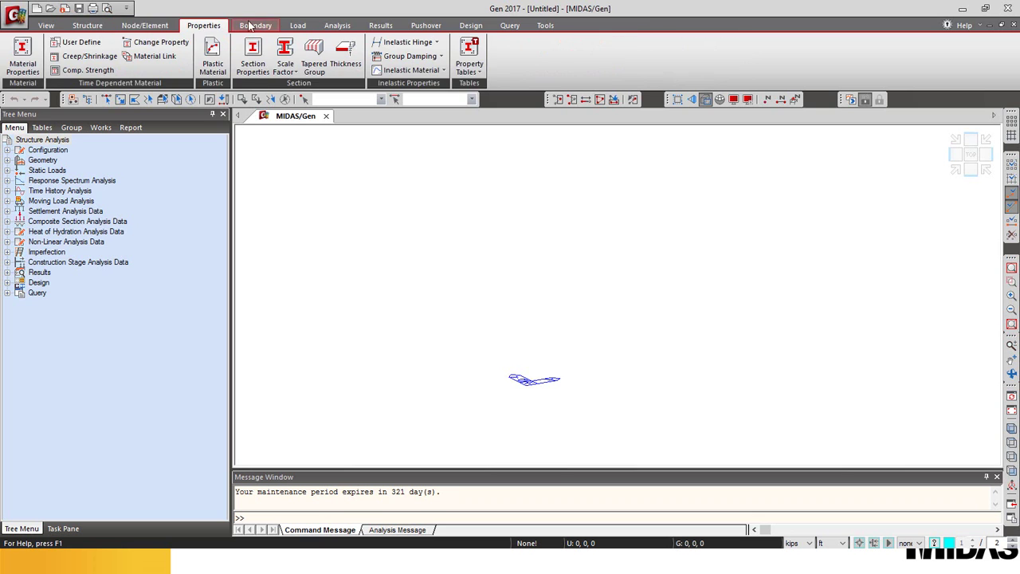
pyautogui.click(255, 26)
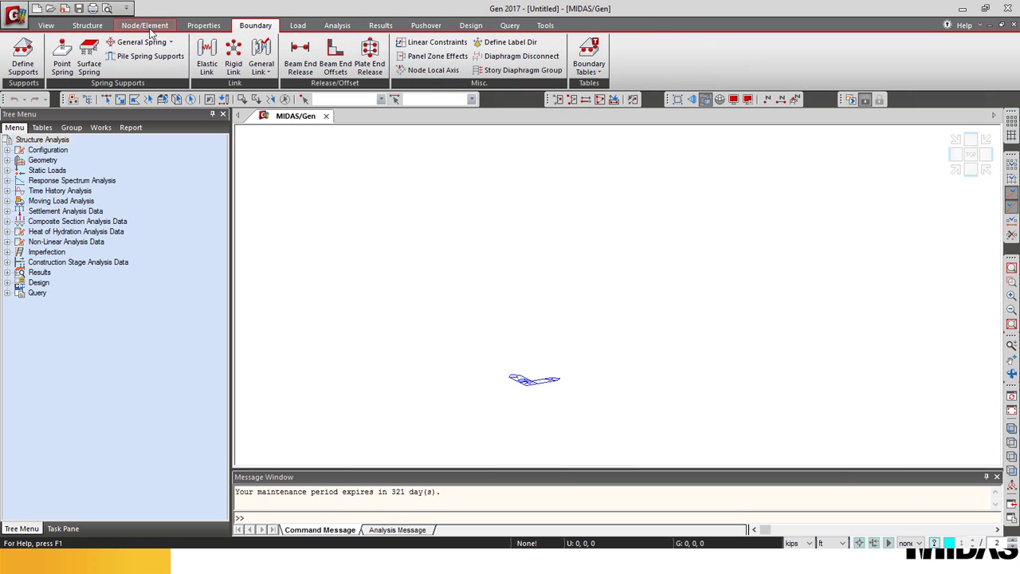
pyautogui.click(46, 26)
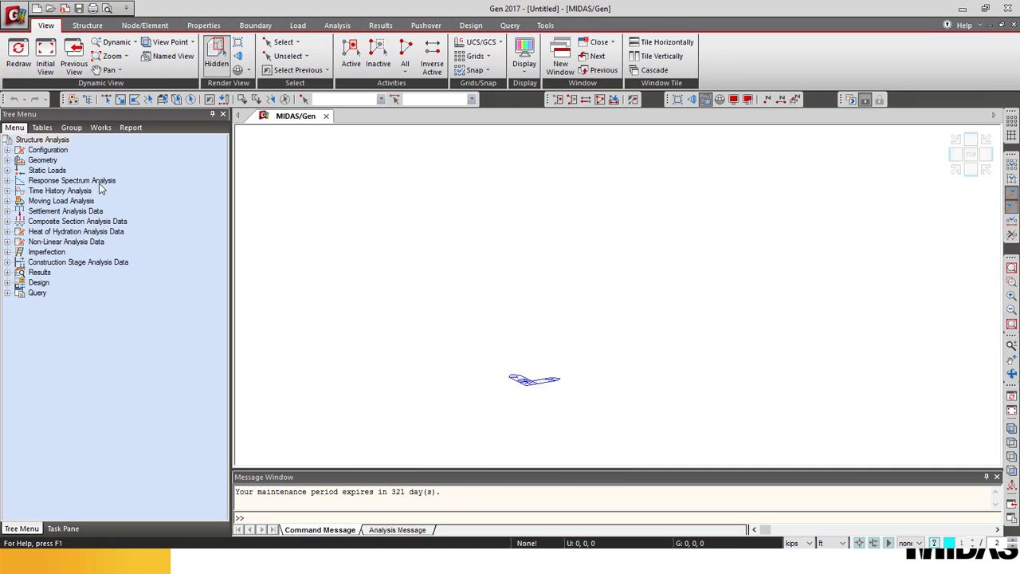
pyautogui.click(11, 159)
pyautogui.click(7, 160)
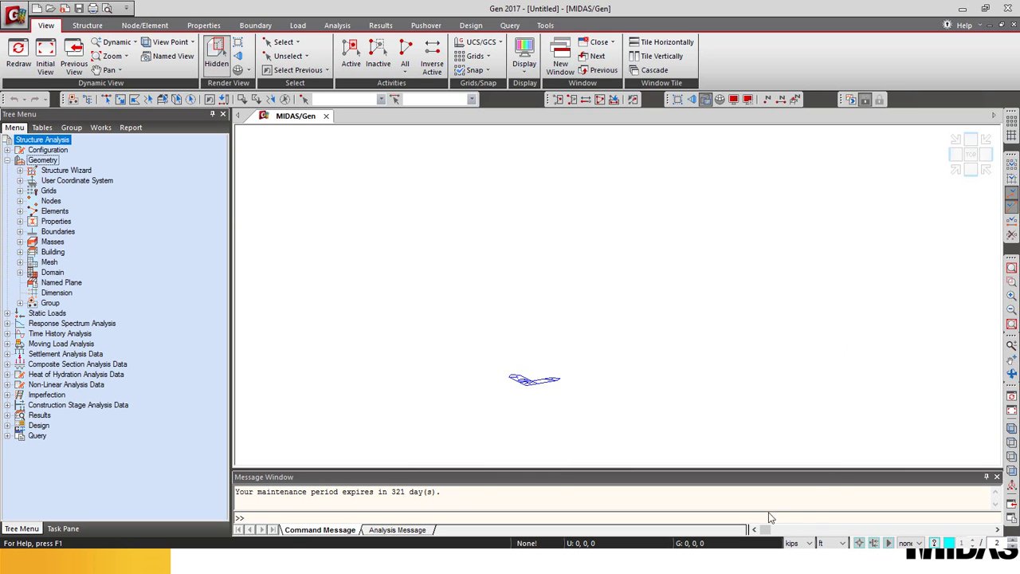
# Step: Set the model's force unit to kN and length unit to m
pyautogui.click(803, 549)
pyautogui.click(795, 500)
pyautogui.click(835, 546)
pyautogui.click(827, 517)
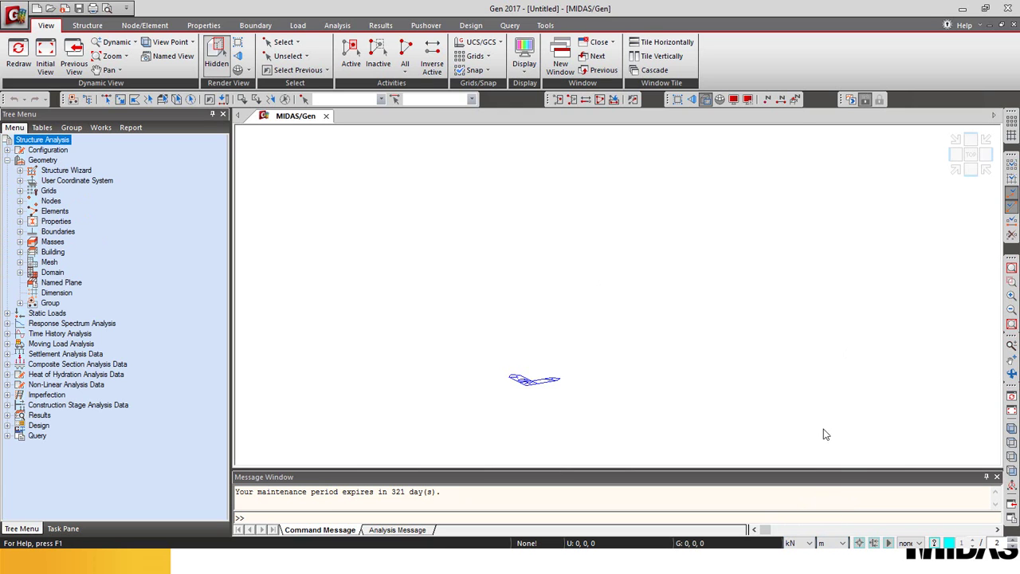
pyautogui.click(92, 25)
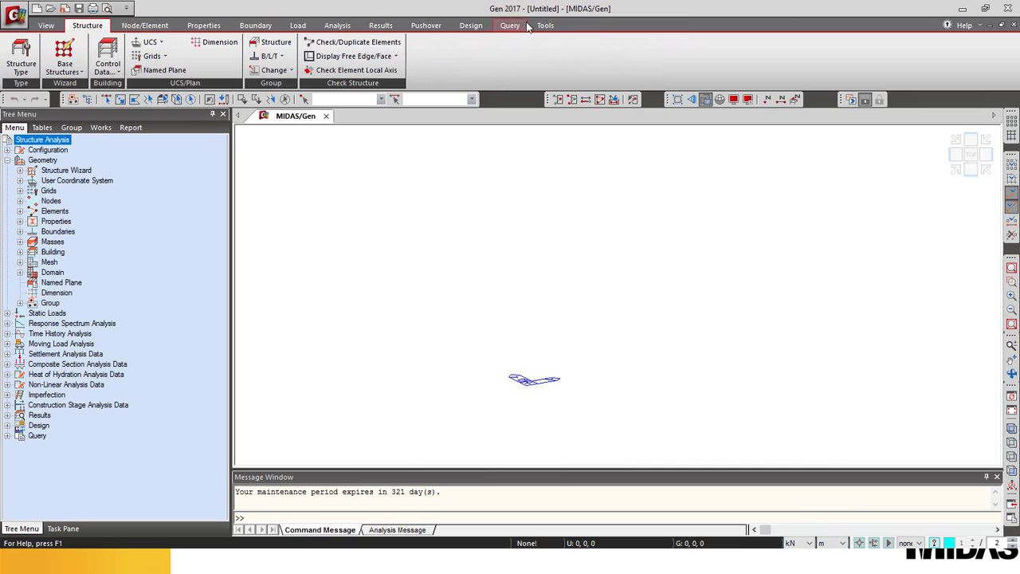
pyautogui.click(134, 29)
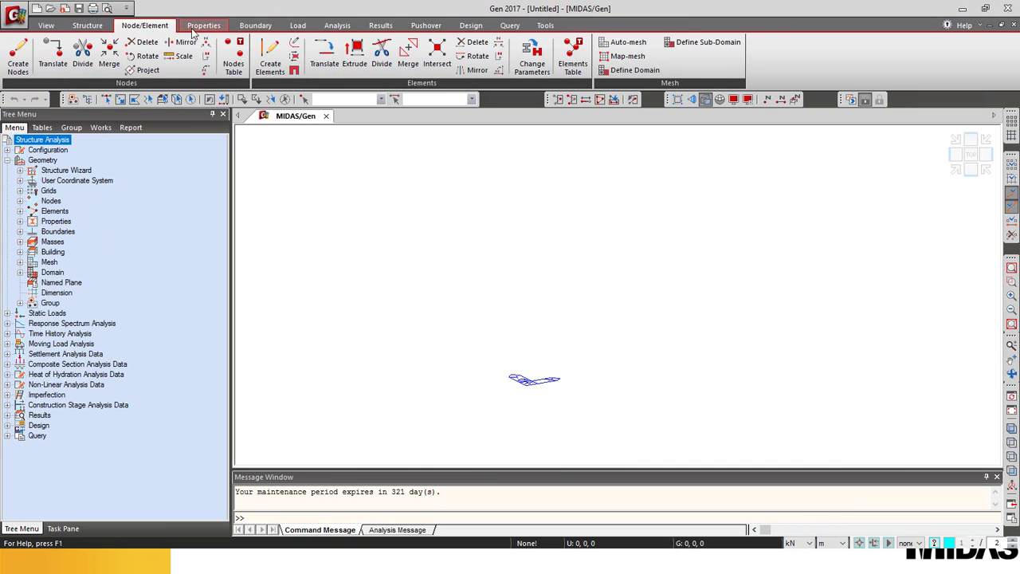
# Step: Add a steel material using grade A36 from the ASTM09(S) standard
pyautogui.click(205, 29)
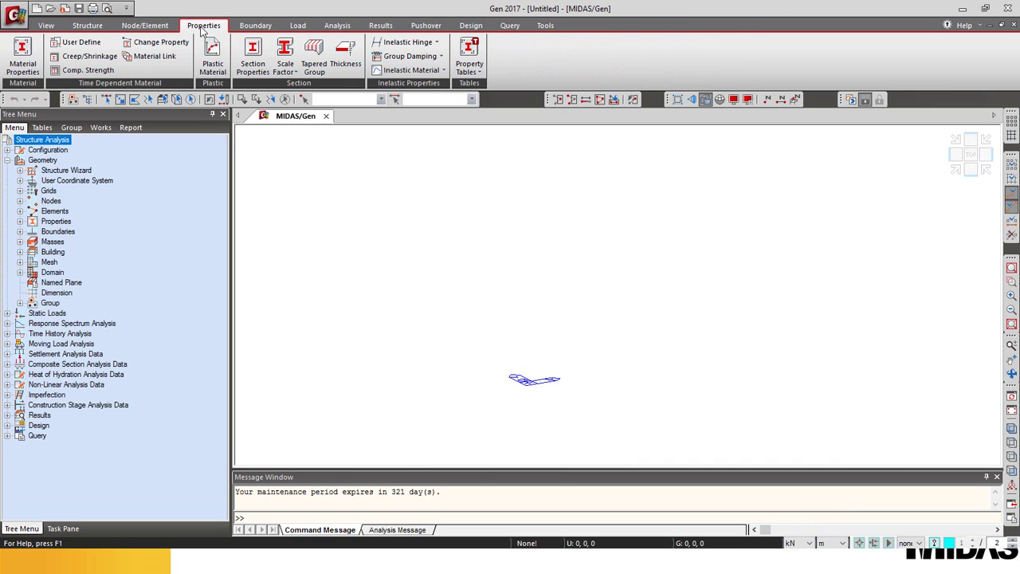
pyautogui.click(22, 58)
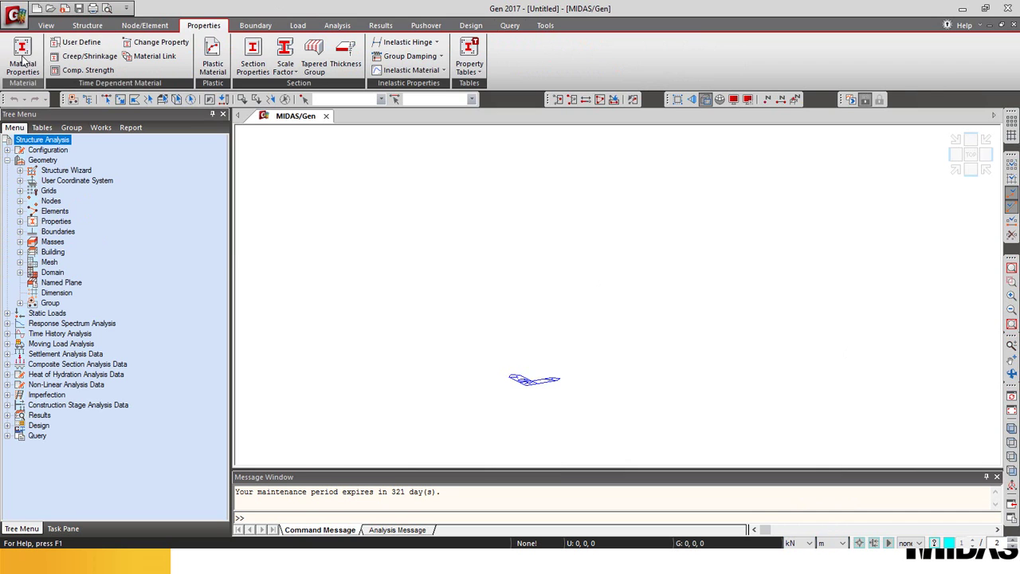
pyautogui.moveTo(192, 15)
pyautogui.mouseDown()
pyautogui.moveTo(336, 109)
pyautogui.moveTo(345, 106)
pyautogui.mouseUp()
pyautogui.click(426, 144)
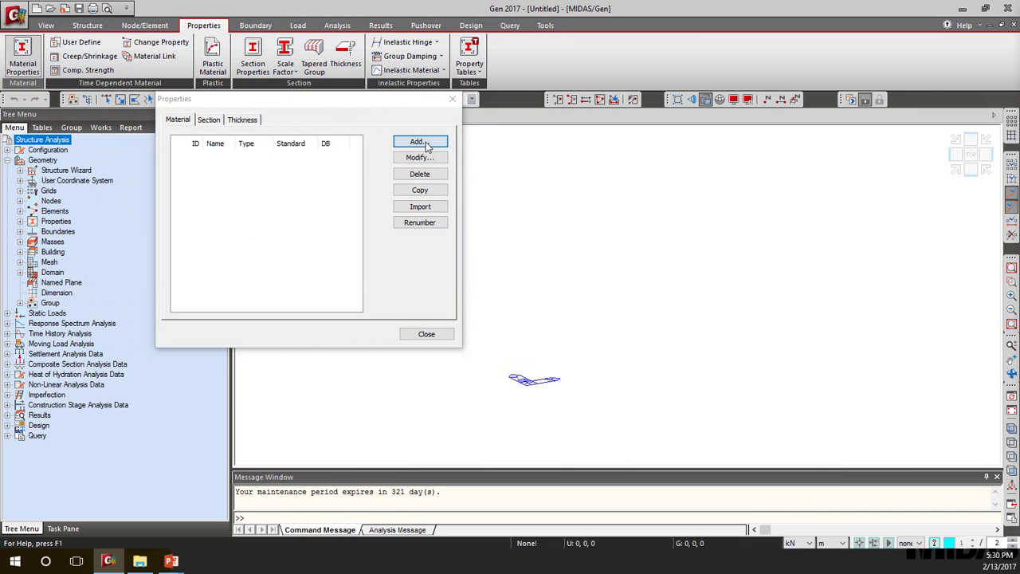
pyautogui.moveTo(996, 24); pyautogui.dragTo(639, 21)
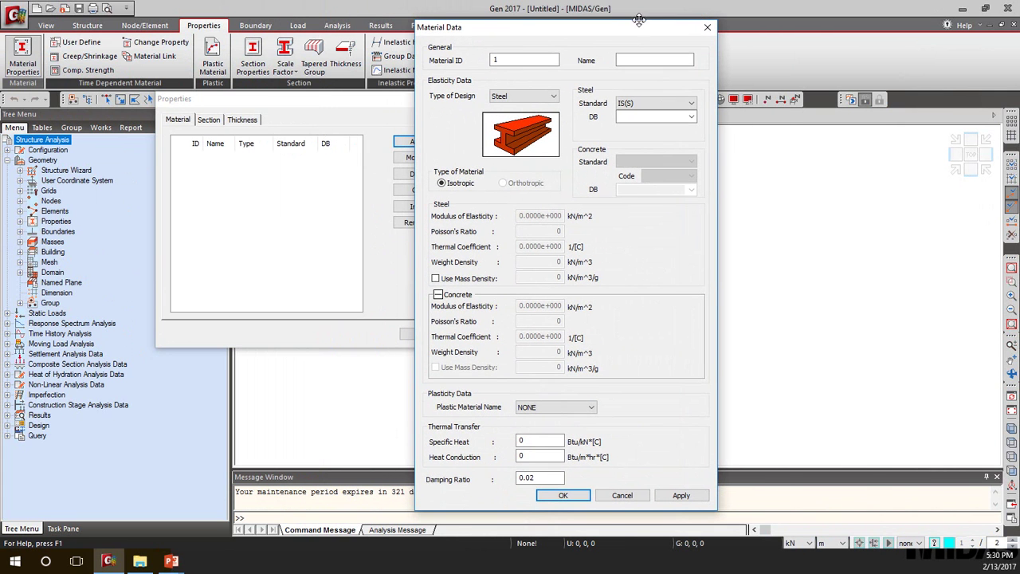
pyautogui.click(651, 104)
pyautogui.scroll(5, 665, 126)
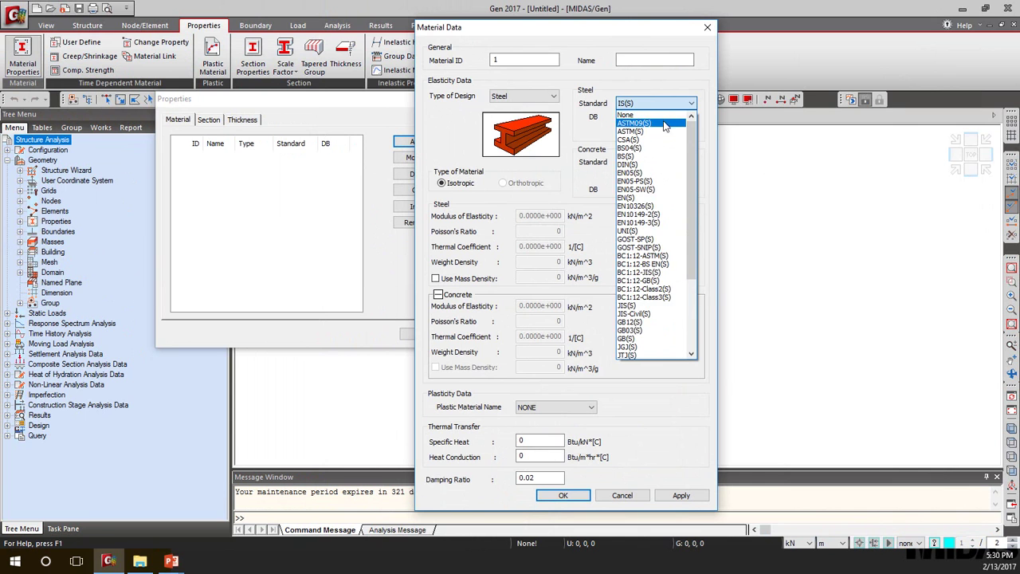
pyautogui.click(659, 124)
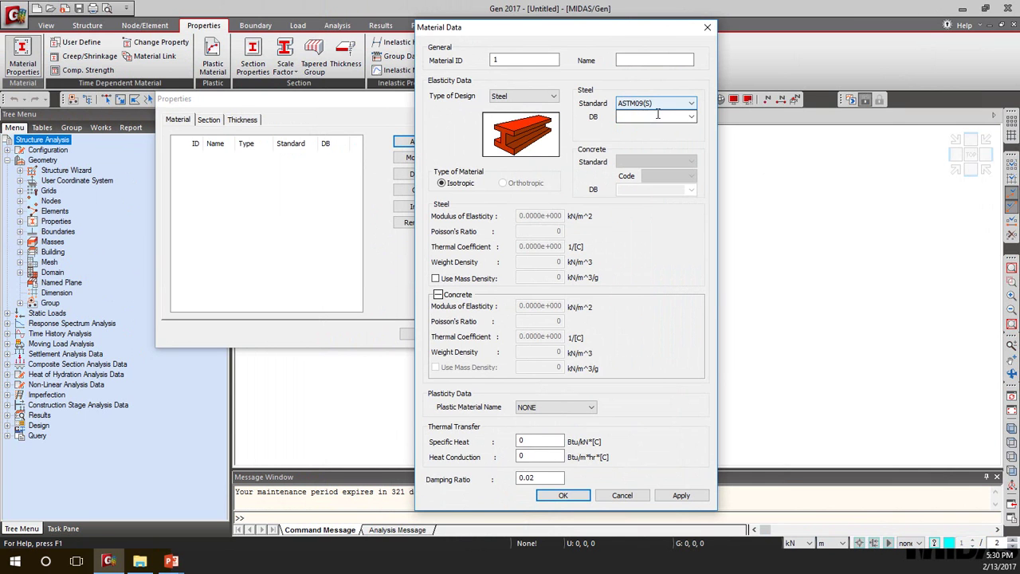
pyautogui.click(690, 117)
pyautogui.click(657, 135)
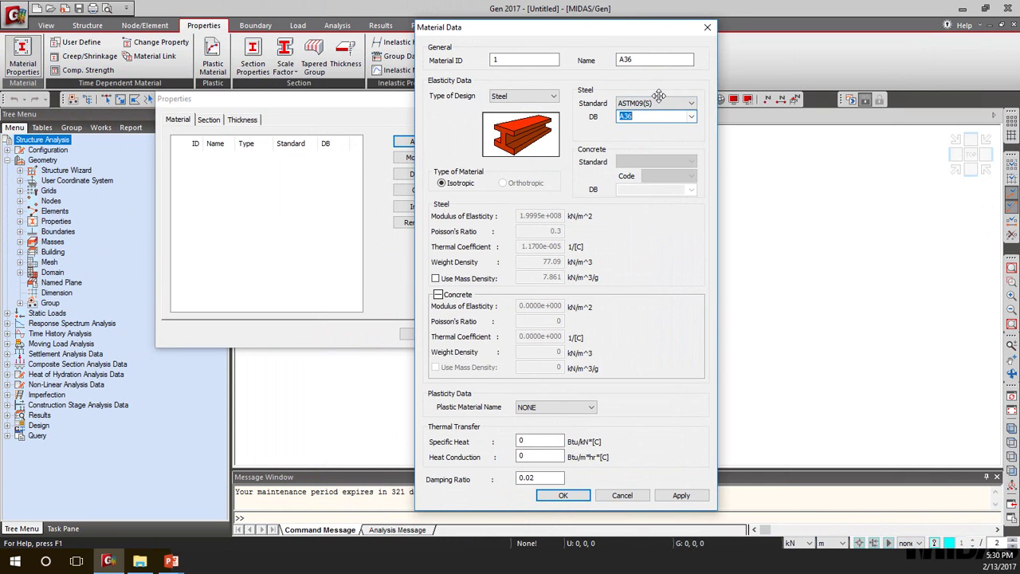
pyautogui.click(563, 495)
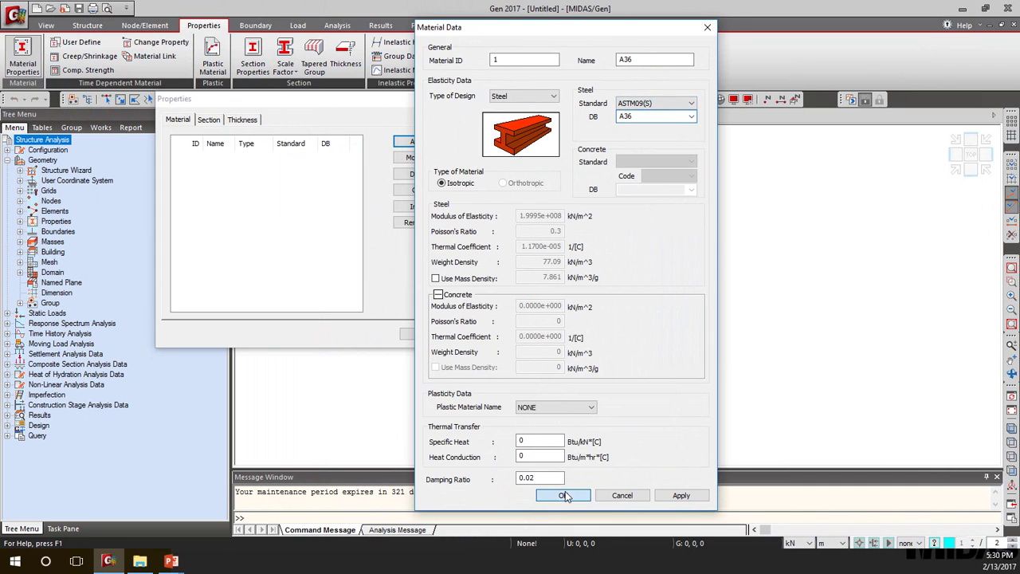
# Step: Start a new I-section from the AISC10(SI) database and name it "column"
pyautogui.click(209, 122)
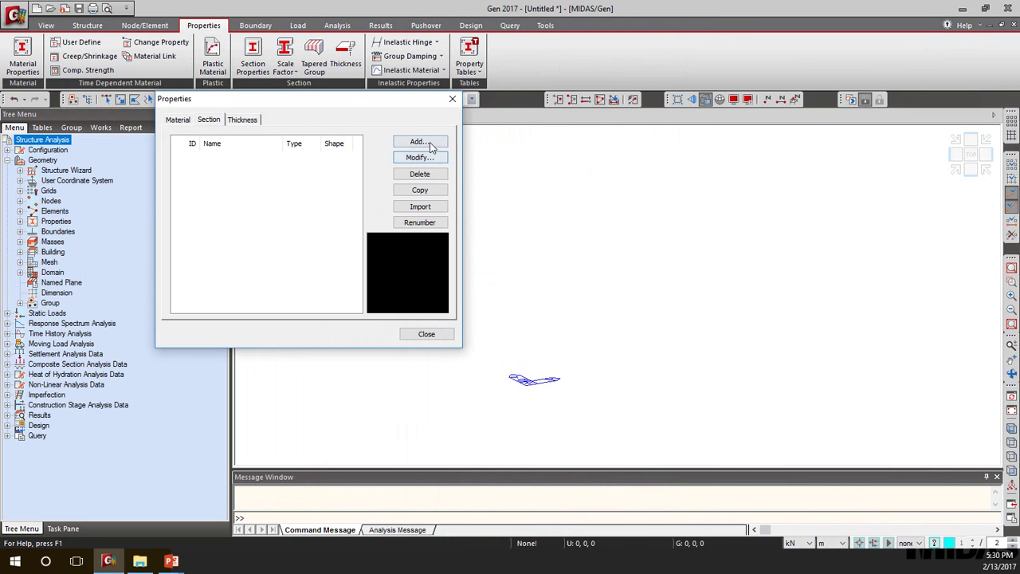
pyautogui.click(428, 143)
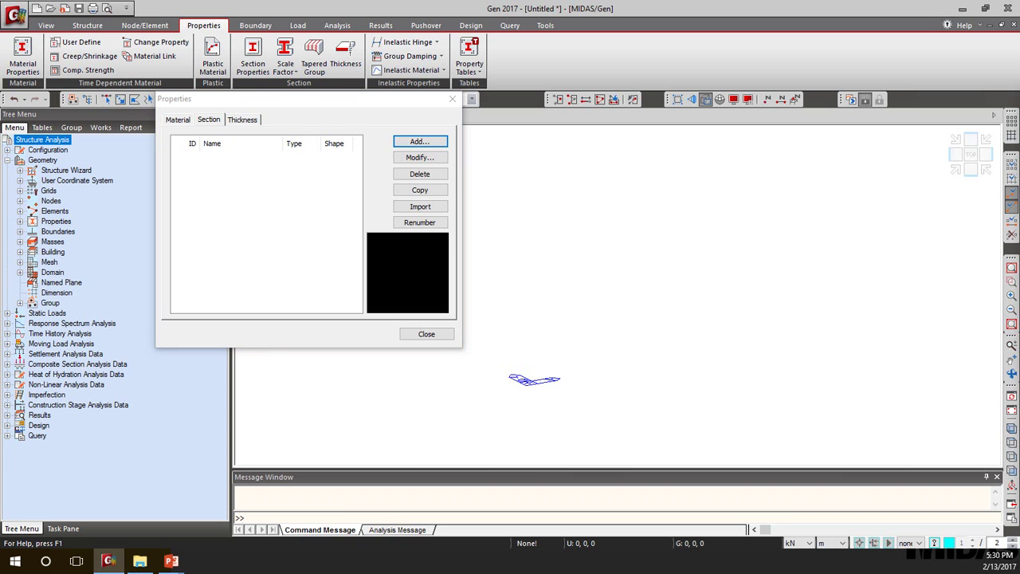
pyautogui.moveTo(783, 48); pyautogui.dragTo(695, 48)
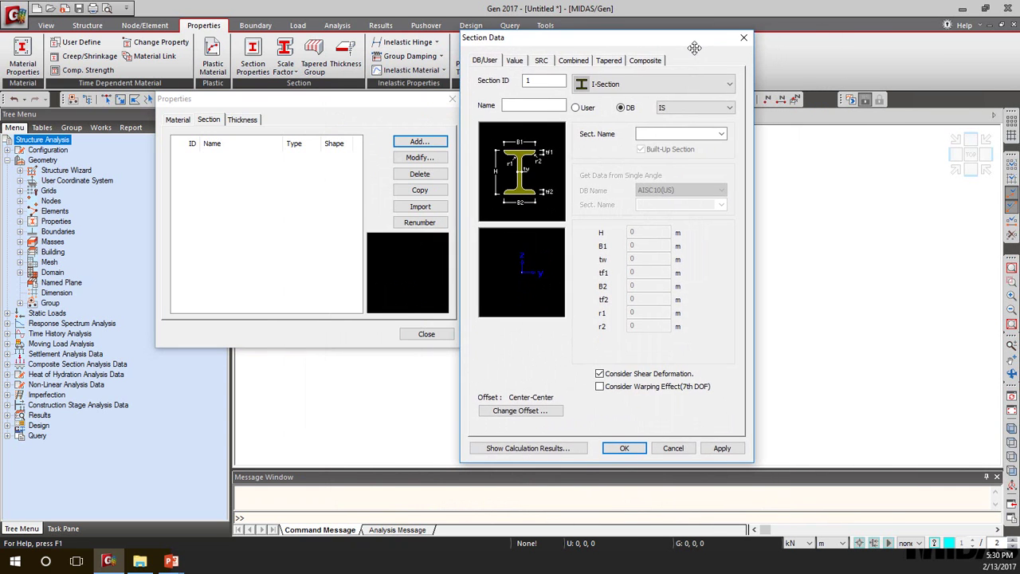
pyautogui.click(688, 115)
pyautogui.click(700, 133)
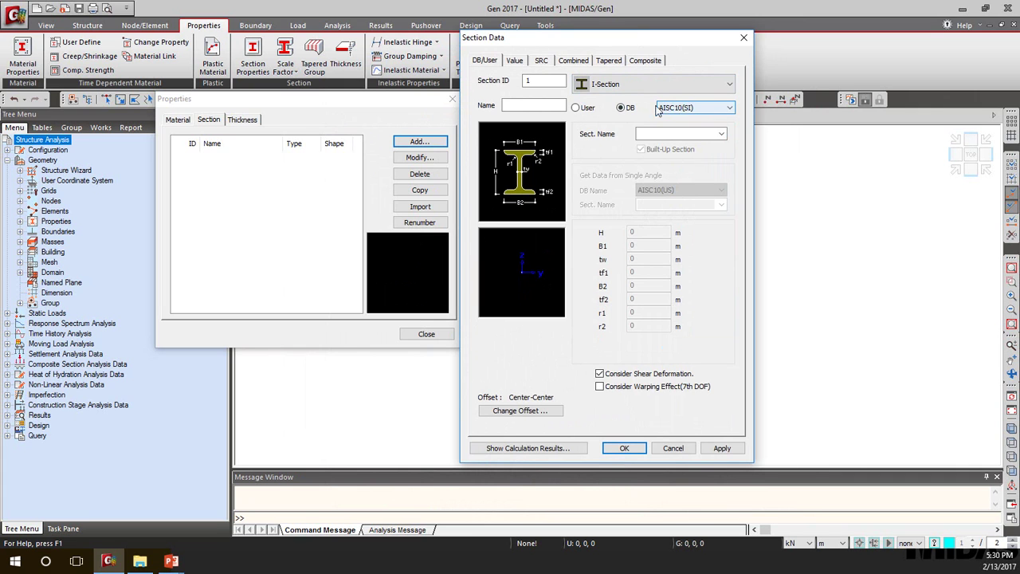
pyautogui.click(554, 106)
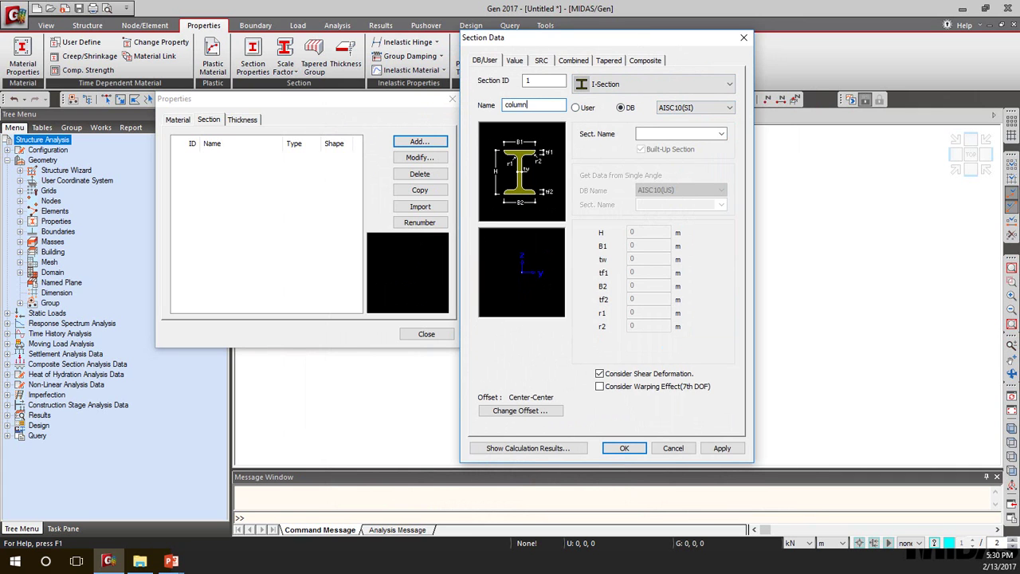
# Step: Try HP360X108 for the column section with user-defined dimensions, and return to the database source
pyautogui.click(721, 135)
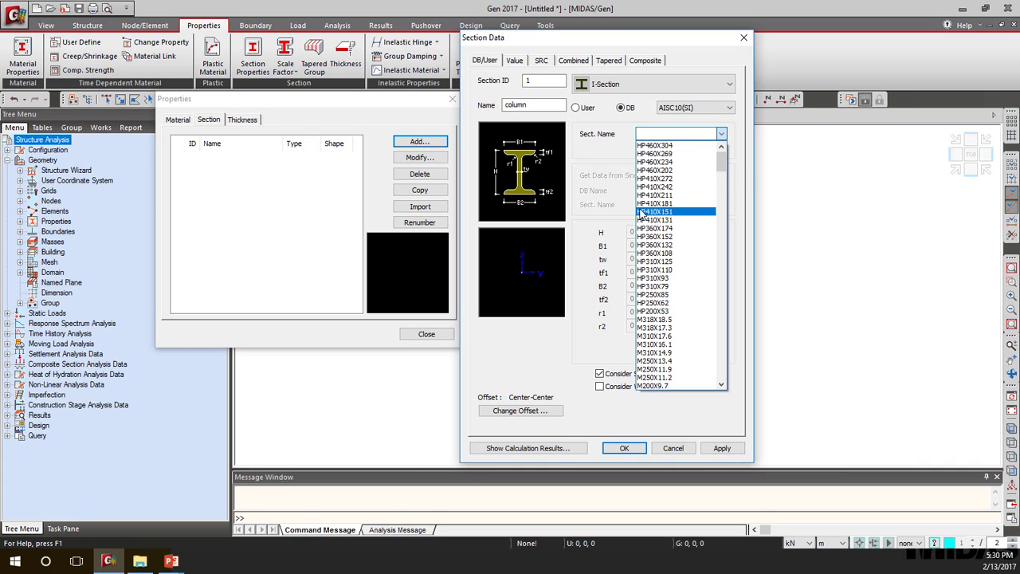
pyautogui.click(655, 253)
pyautogui.click(692, 135)
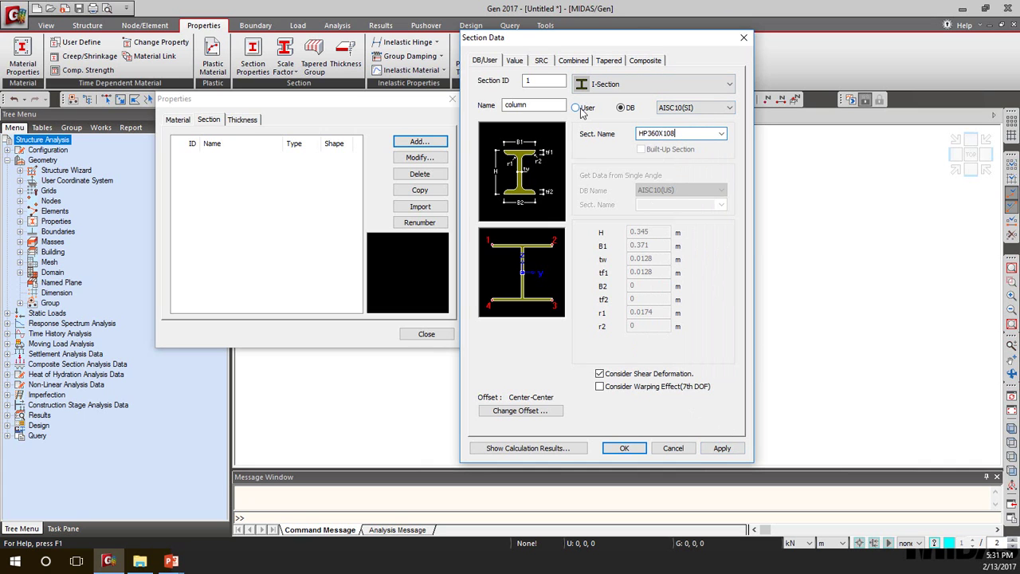
pyautogui.click(579, 108)
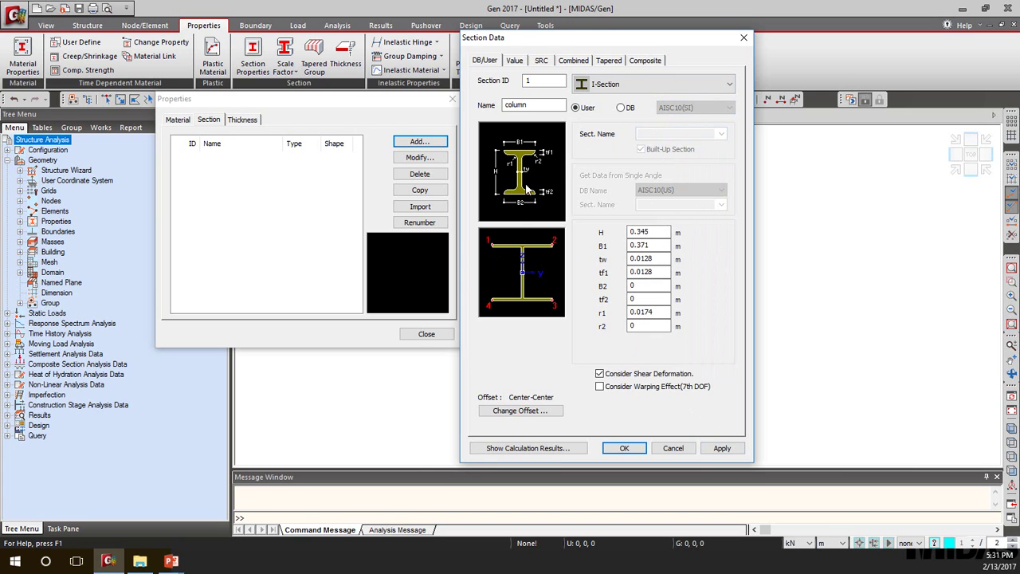
pyautogui.click(621, 108)
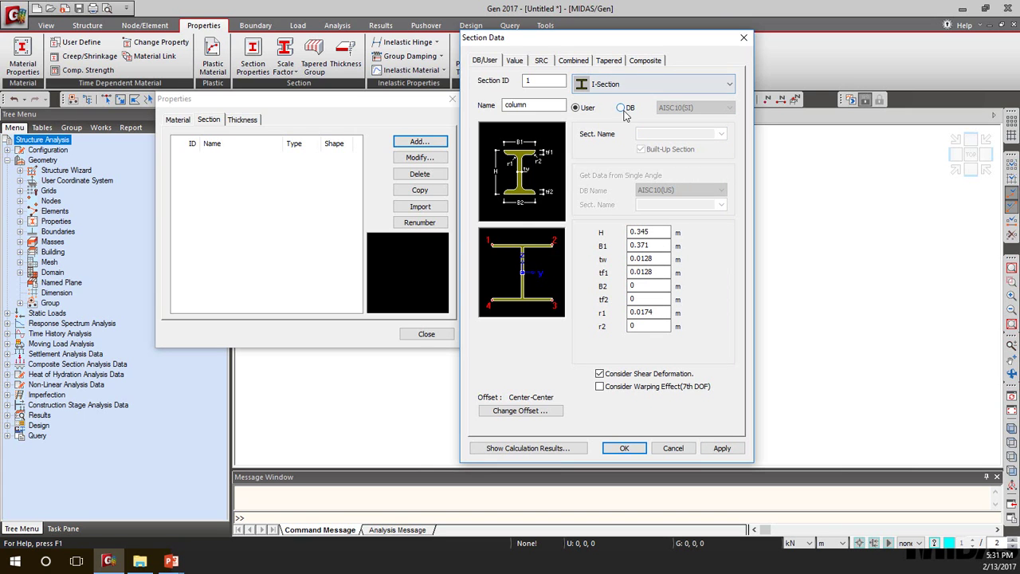
# Step: Assign the HP360X108 database profile to the column section and apply it
pyautogui.click(687, 134)
pyautogui.click(721, 134)
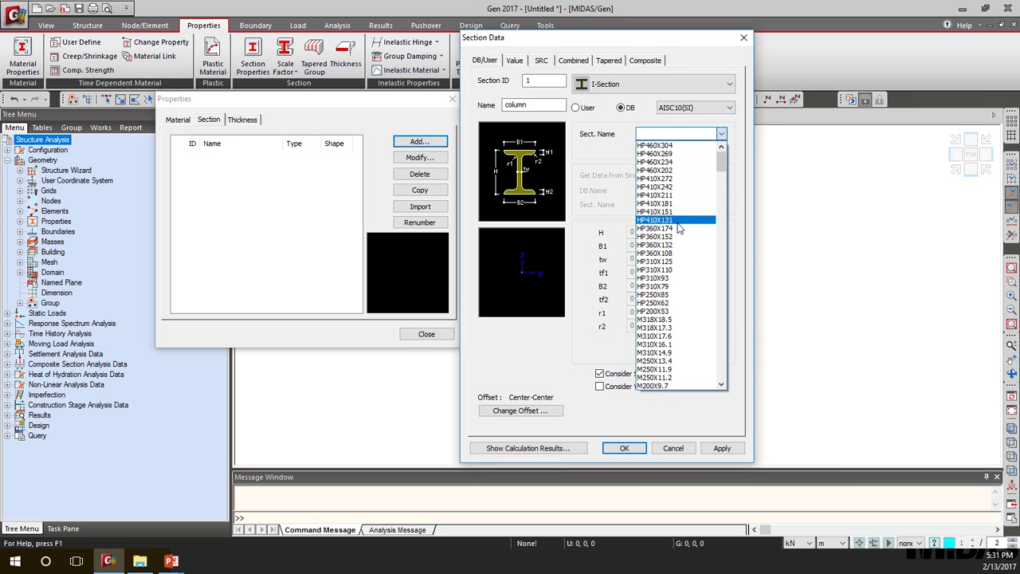
pyautogui.click(677, 252)
pyautogui.click(722, 450)
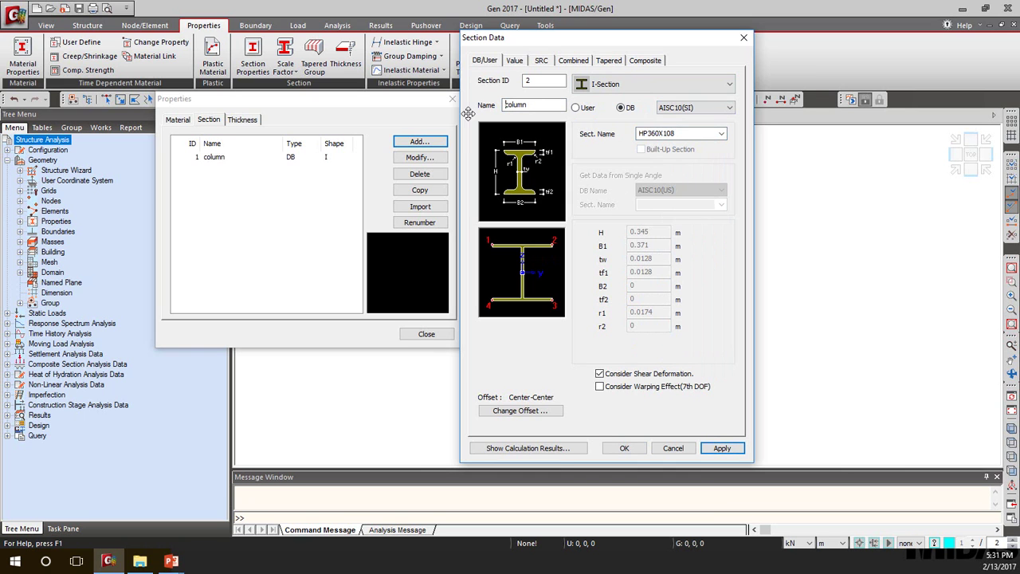
# Step: Add a second I-section named "top beam" with the W250X167 database profile
pyautogui.doubleClick(552, 105)
pyautogui.write('top beam')
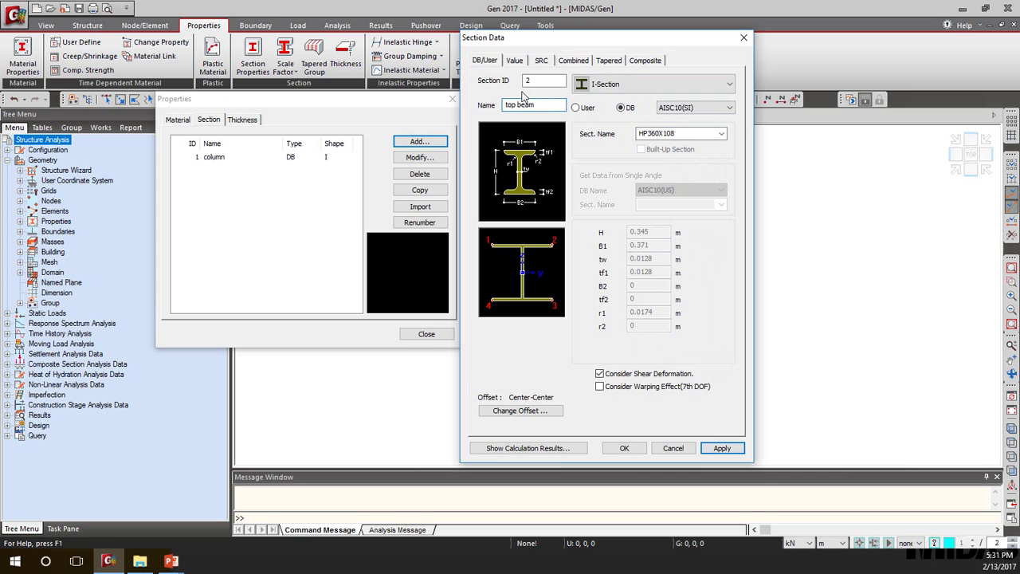
pyautogui.click(721, 133)
pyautogui.scroll(-15, 696, 247)
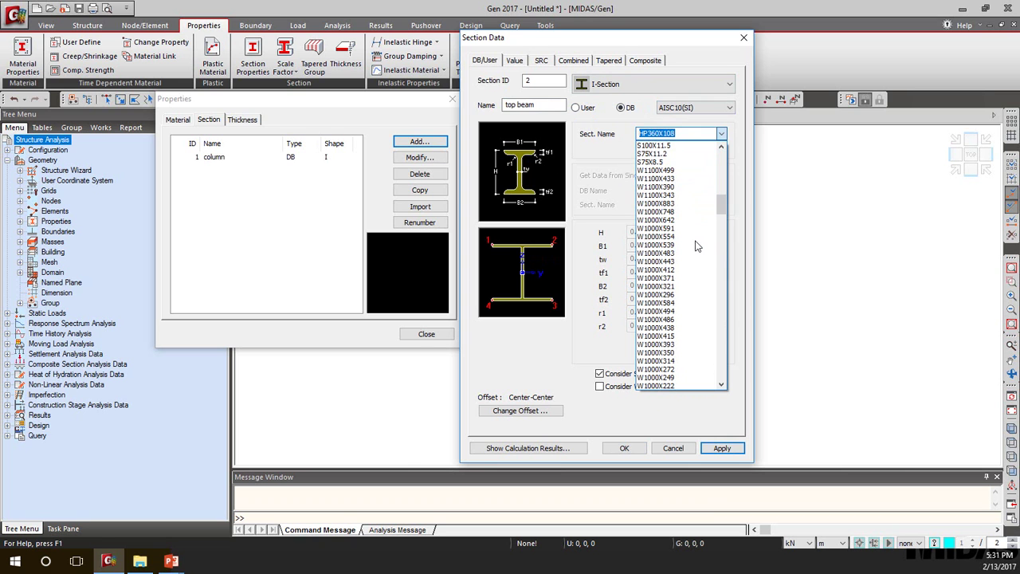
pyautogui.scroll(-5, 693, 251)
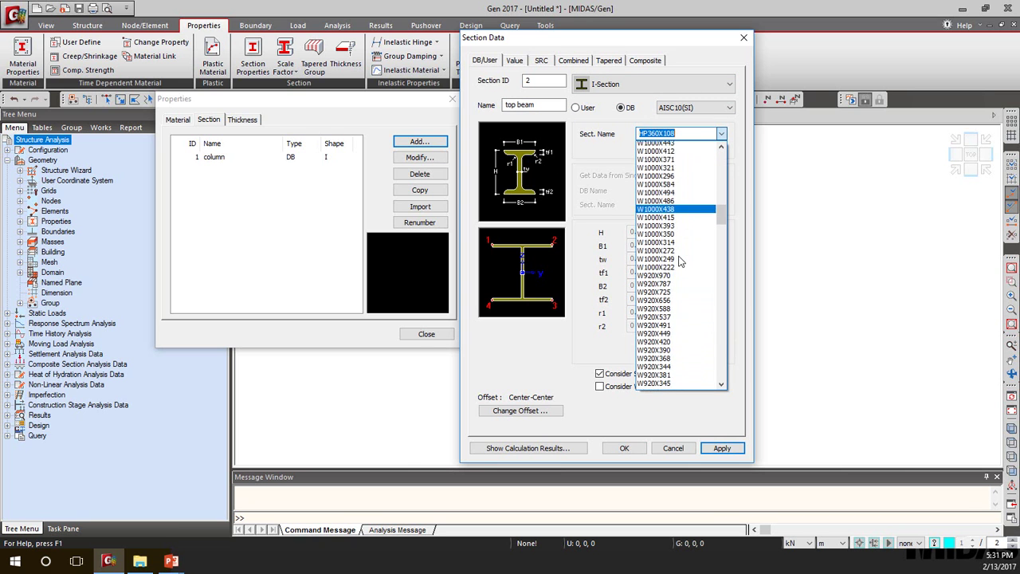
pyautogui.scroll(-15, 680, 263)
pyautogui.scroll(-15, 679, 265)
pyautogui.scroll(-8, 680, 266)
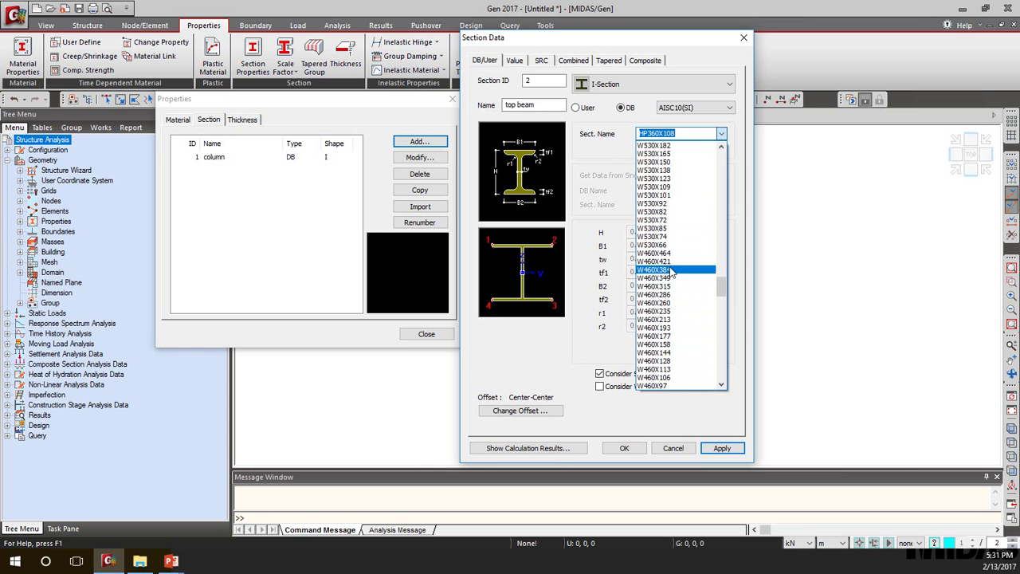
pyautogui.scroll(-4, 682, 313)
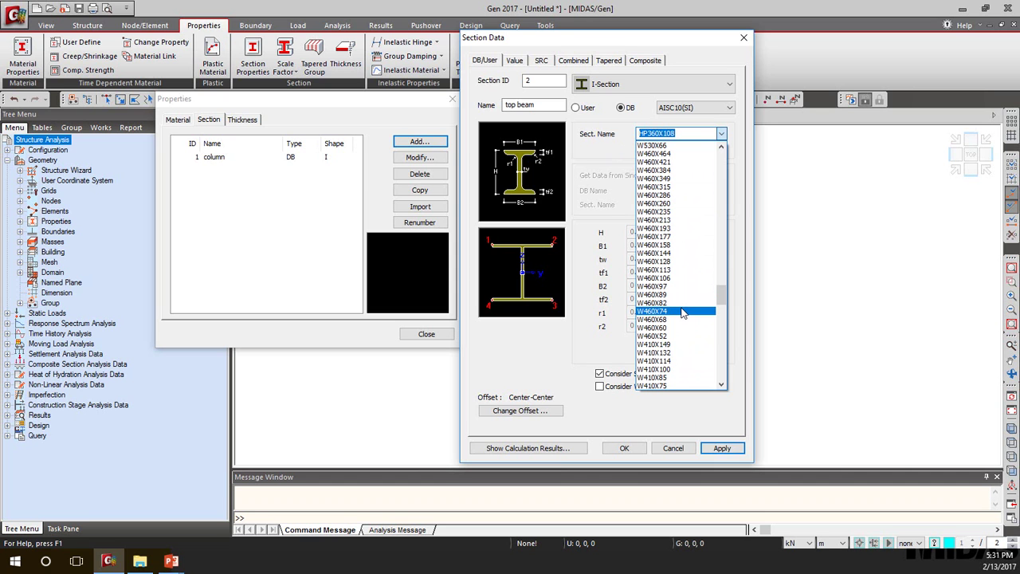
pyautogui.scroll(-15, 682, 314)
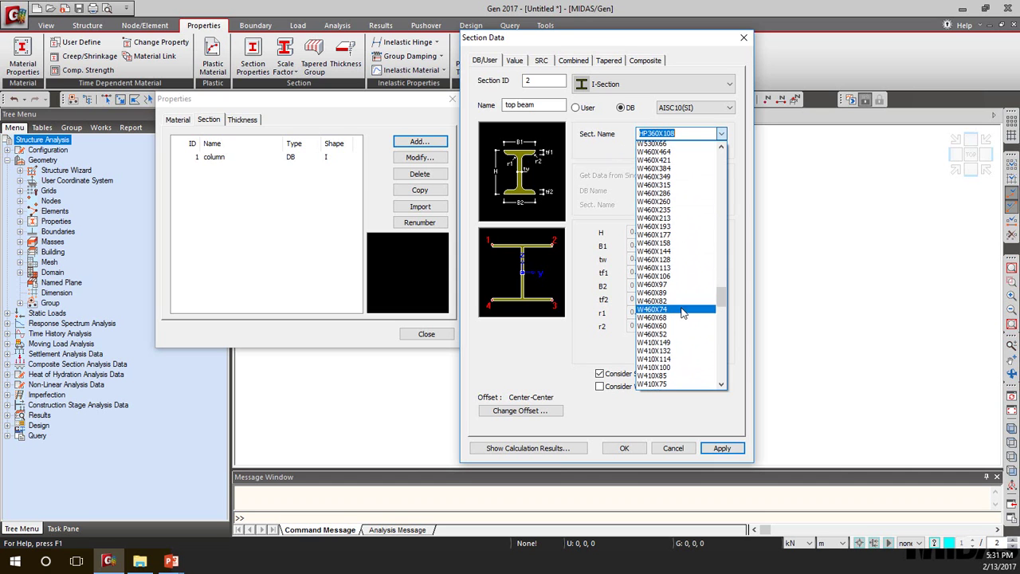
pyautogui.scroll(-14, 682, 311)
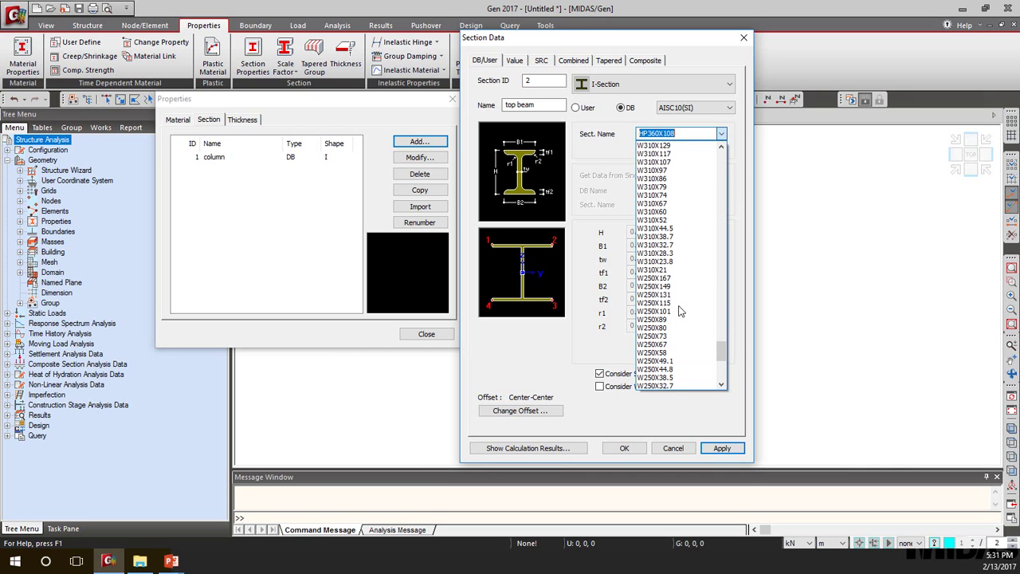
pyautogui.click(663, 278)
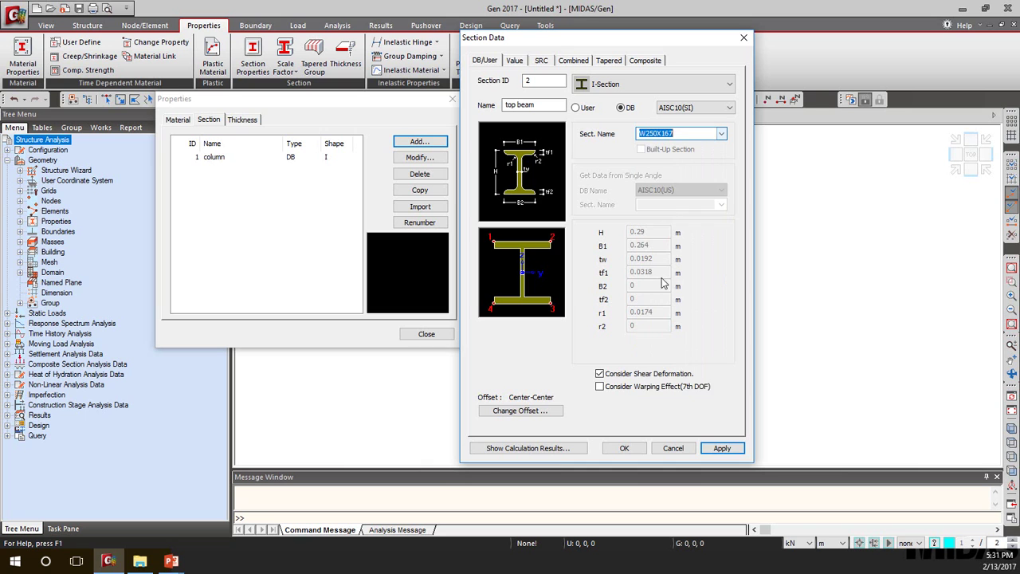
pyautogui.click(722, 448)
# Step: Add a third I-section named "mid beam" with the W250X89 database profile
pyautogui.press('Tab')
pyautogui.click(505, 105)
pyautogui.moveTo(505, 105); pyautogui.dragTo(518, 106)
pyautogui.write('mid')
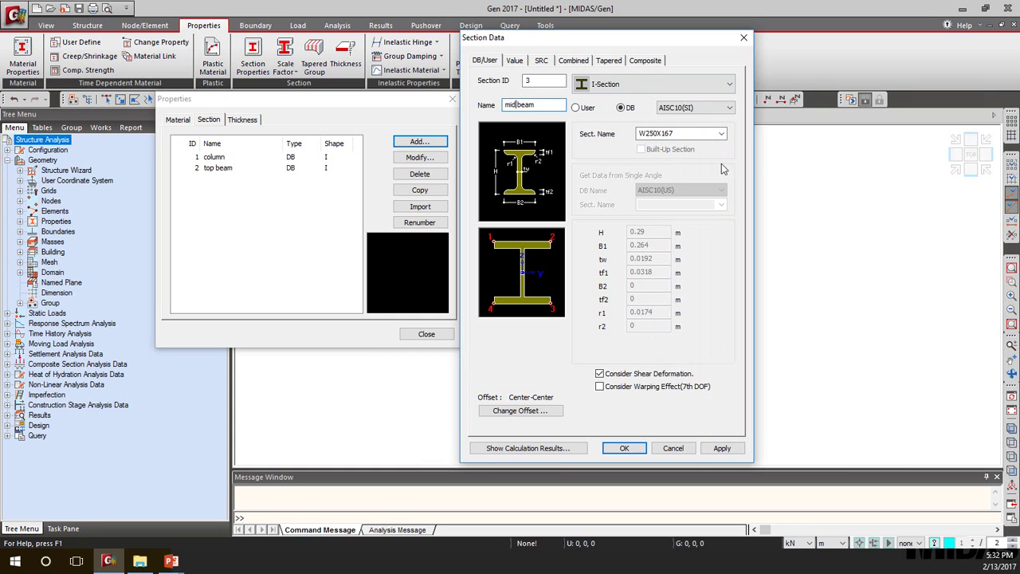
pyautogui.click(722, 134)
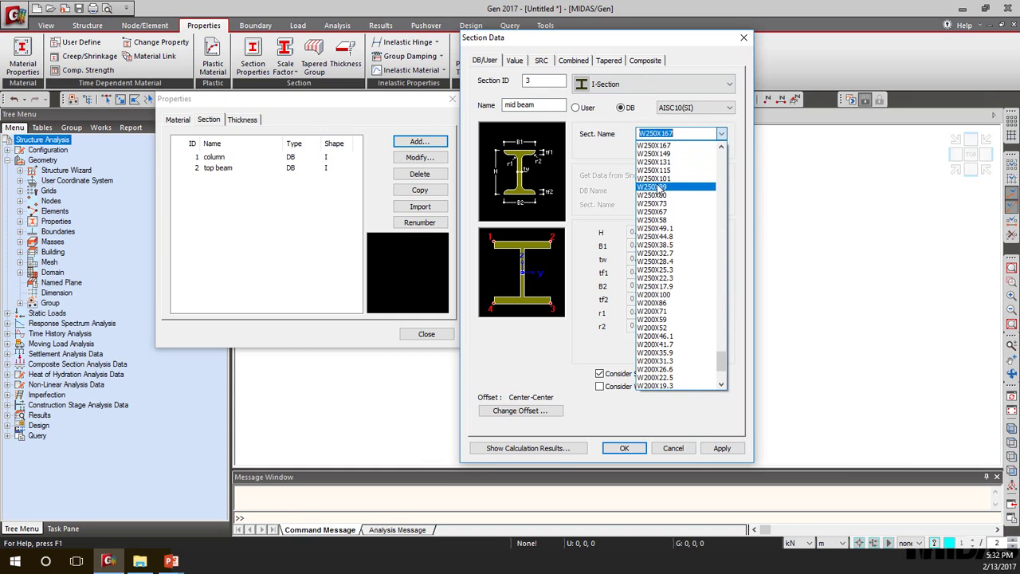
pyautogui.click(658, 187)
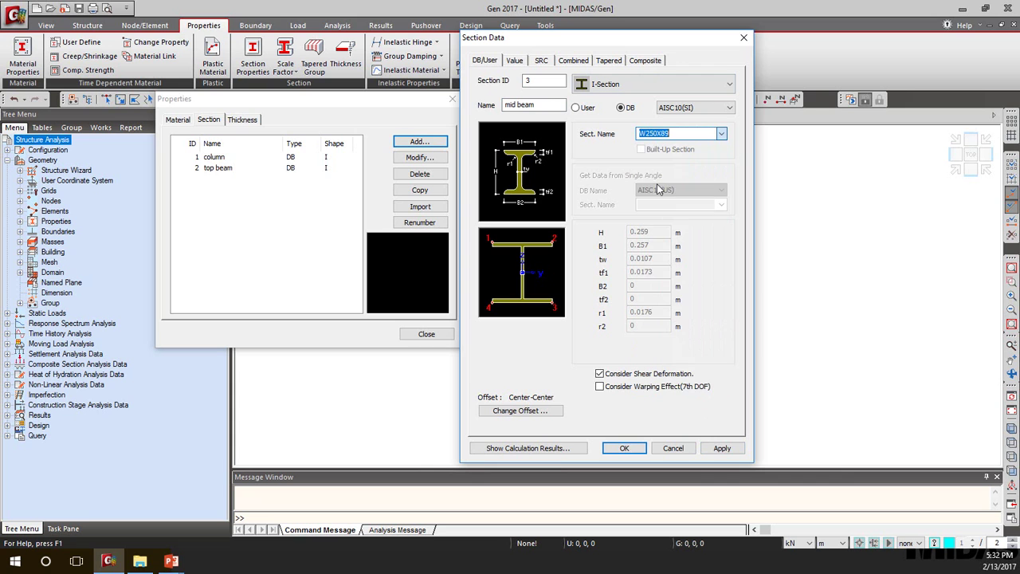
pyautogui.click(722, 448)
# Step: Start a fourth section with the Angle shape and name it "brace"
pyautogui.click(672, 84)
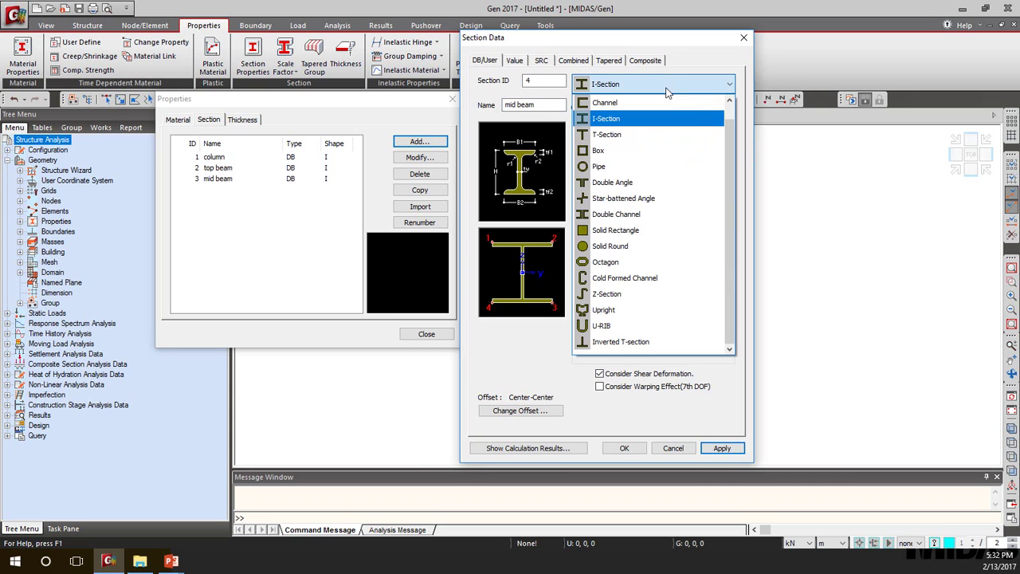
pyautogui.scroll(1, 626, 130)
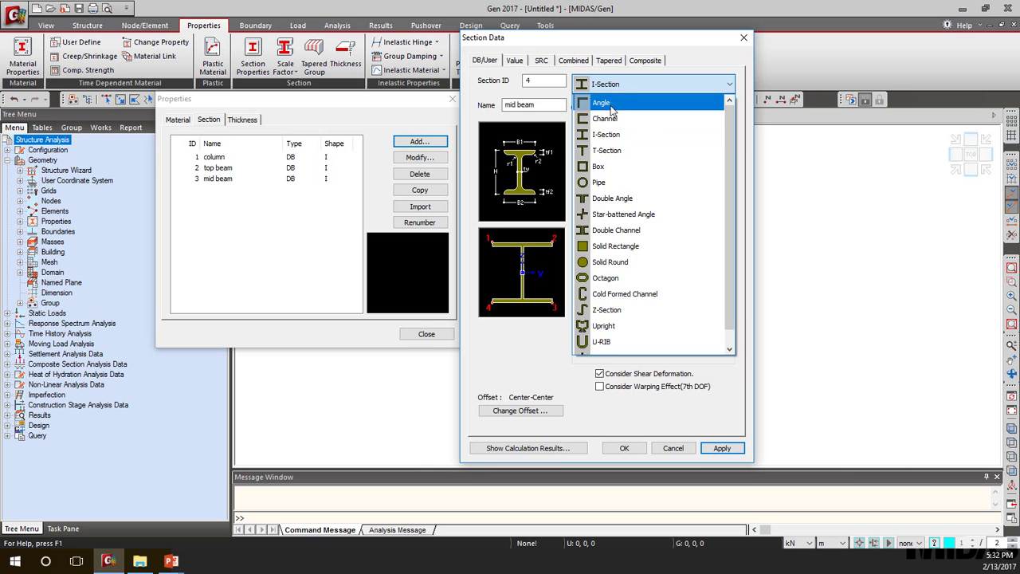
pyautogui.click(613, 104)
pyautogui.click(721, 134)
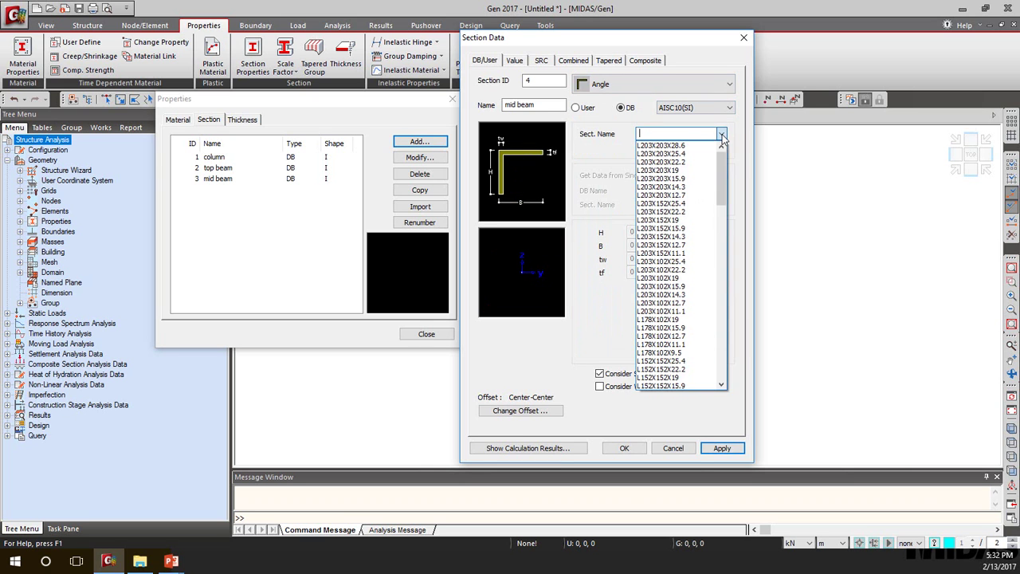
pyautogui.click(558, 104)
pyautogui.press('Home')
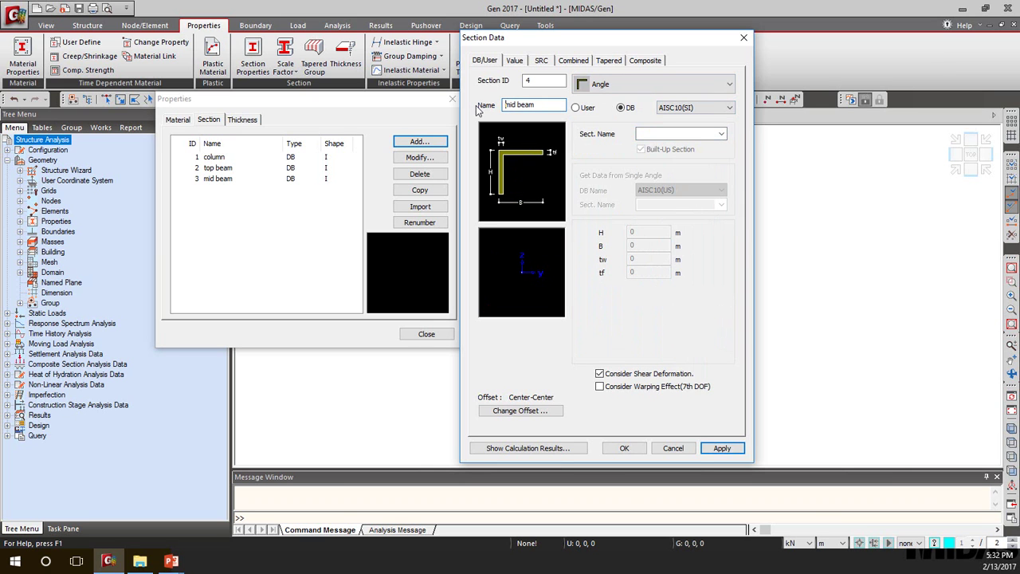
pyautogui.moveTo(548, 104); pyautogui.dragTo(471, 99)
pyautogui.write('brace')
# Step: Assign the L102X102X11.1 database profile to the brace section, save it and close the properties
pyautogui.click(722, 134)
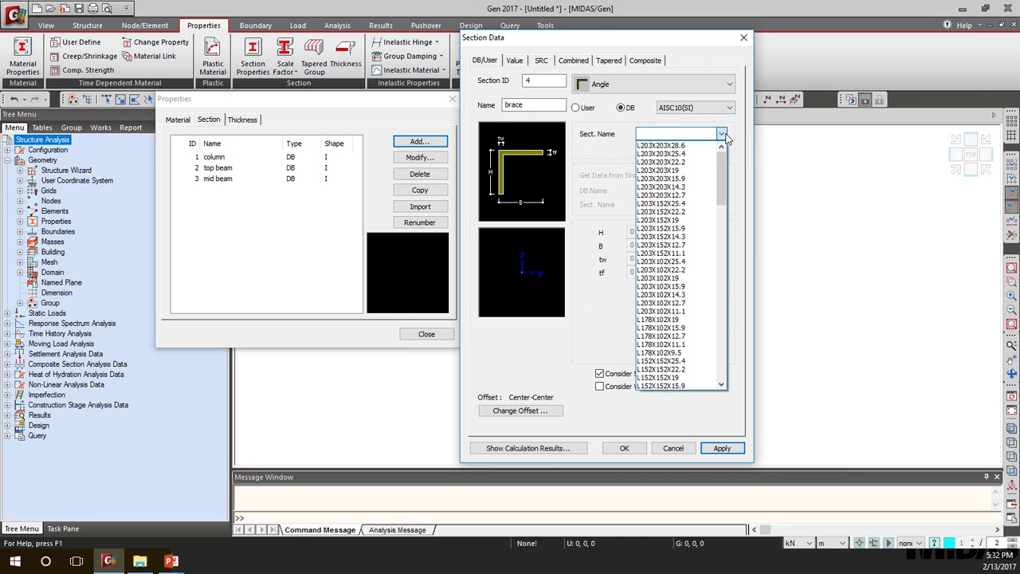
pyautogui.scroll(-5, 682, 255)
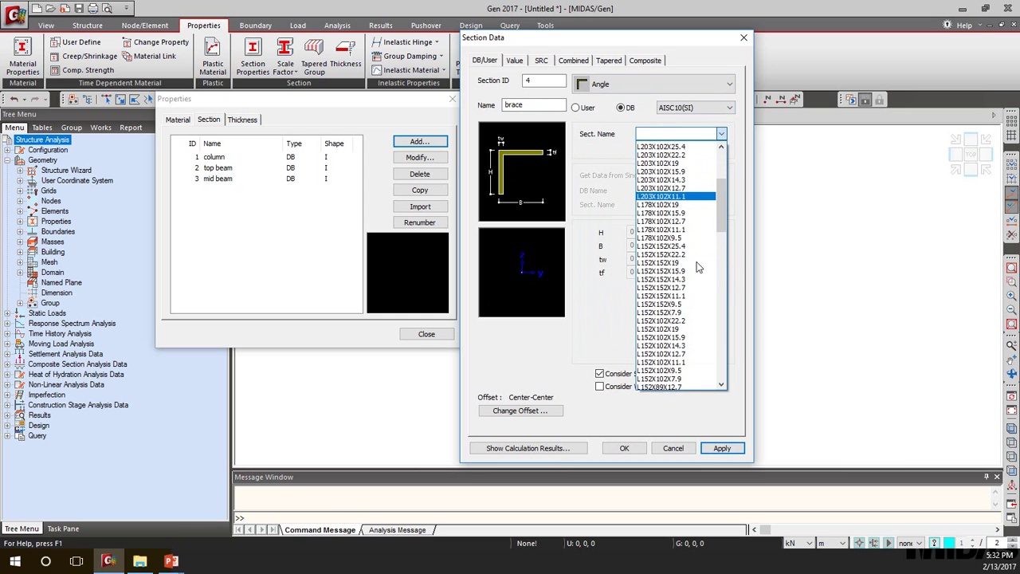
pyautogui.scroll(-5, 684, 270)
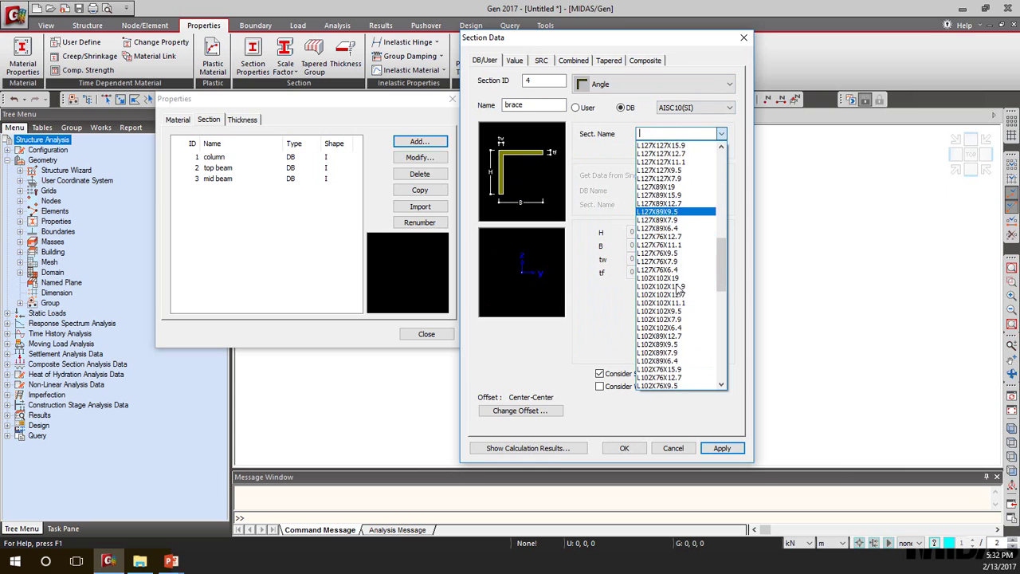
pyautogui.click(677, 296)
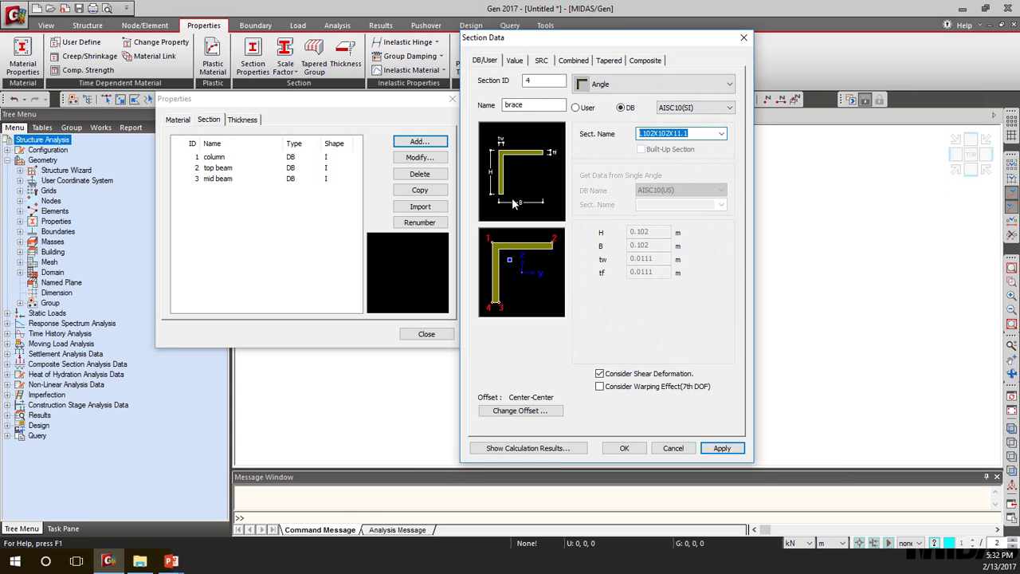
pyautogui.click(624, 448)
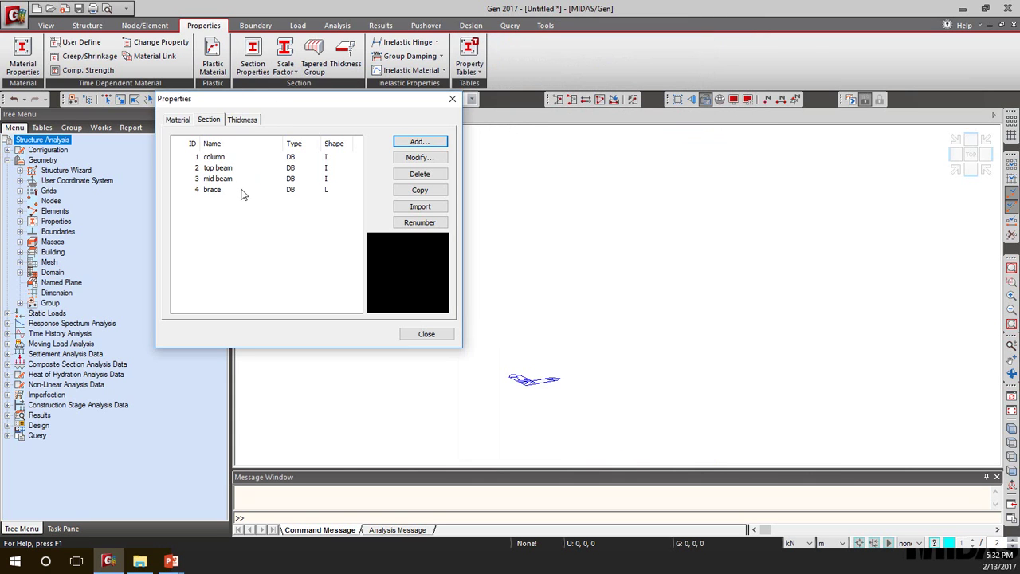
pyautogui.click(426, 334)
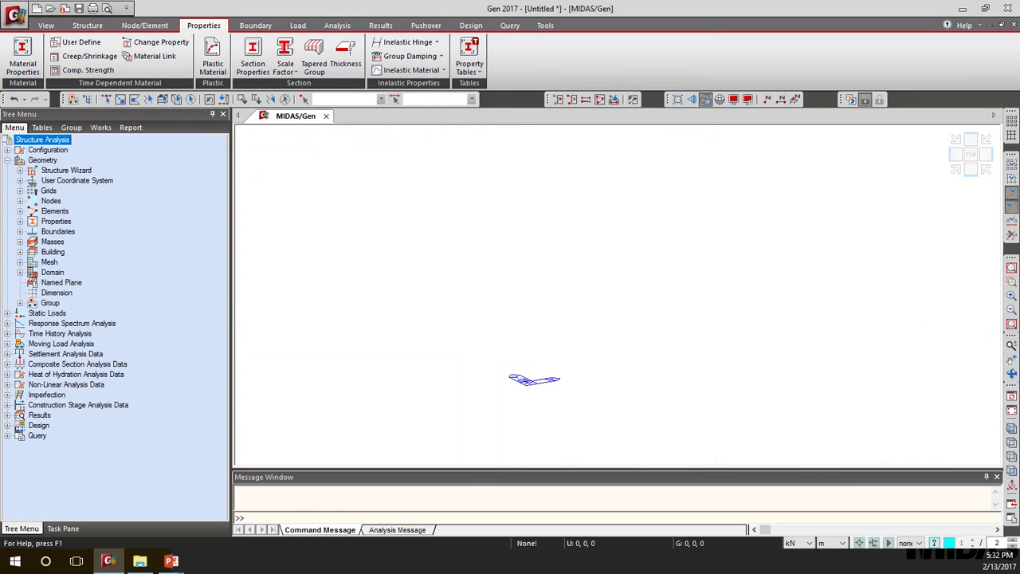
# Step: Display the point grid and switch the model to the top view
pyautogui.hotkey('alt', 'Tab')
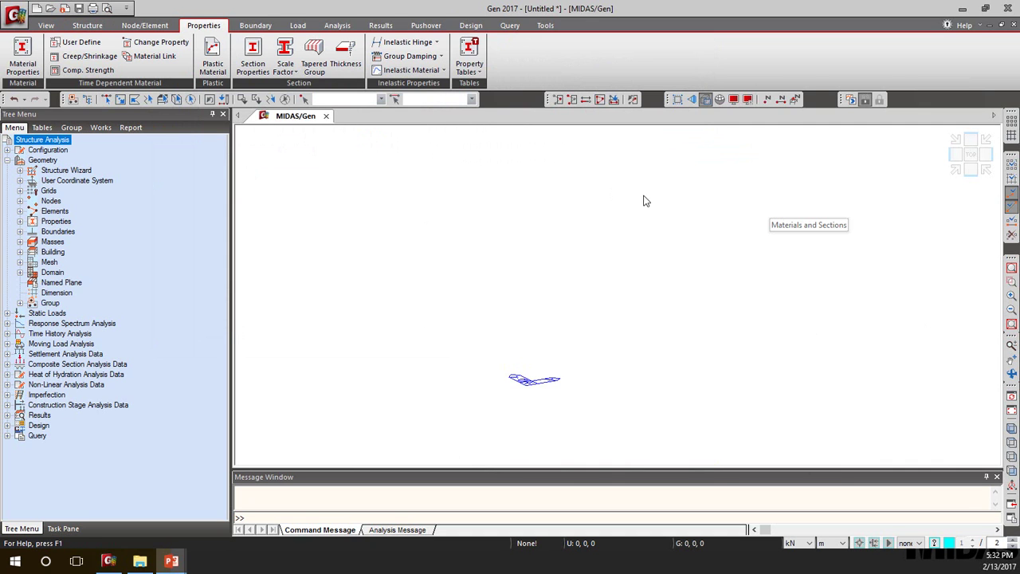
pyautogui.click(1012, 120)
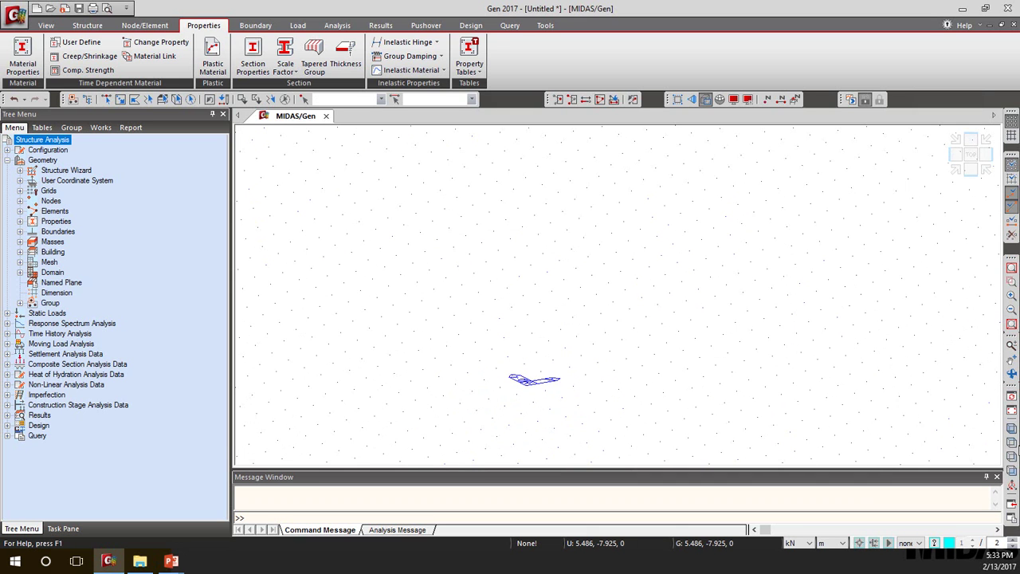
pyautogui.click(1011, 444)
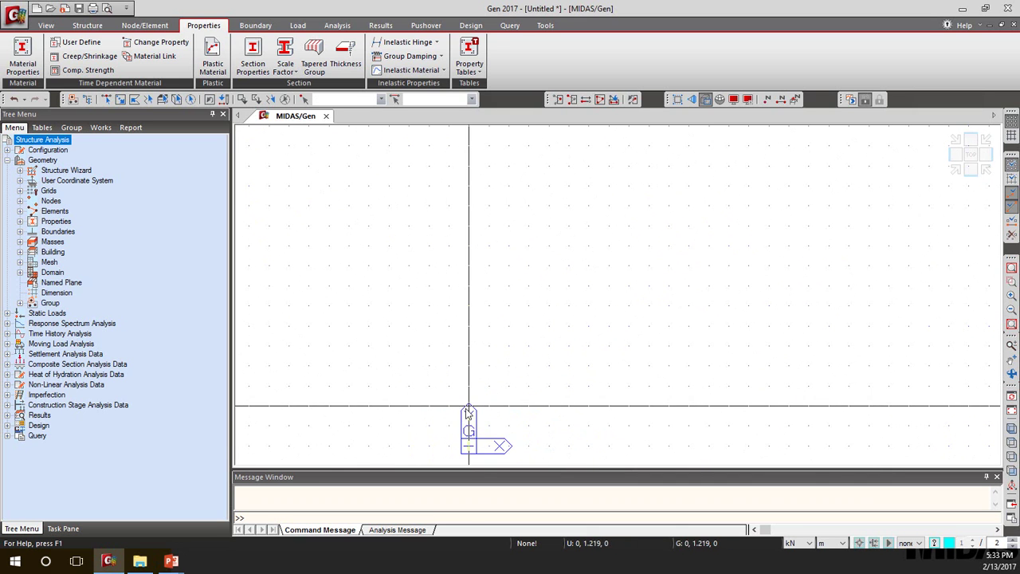
# Step: Set the point grid spacing to 0.5 m in both the x and y directions
pyautogui.click(150, 27)
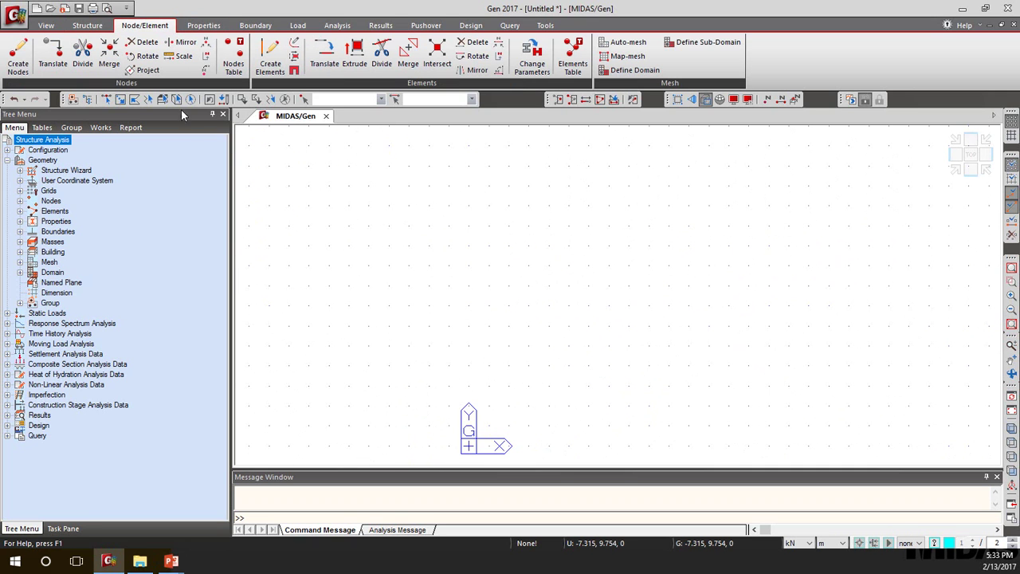
pyautogui.click(87, 26)
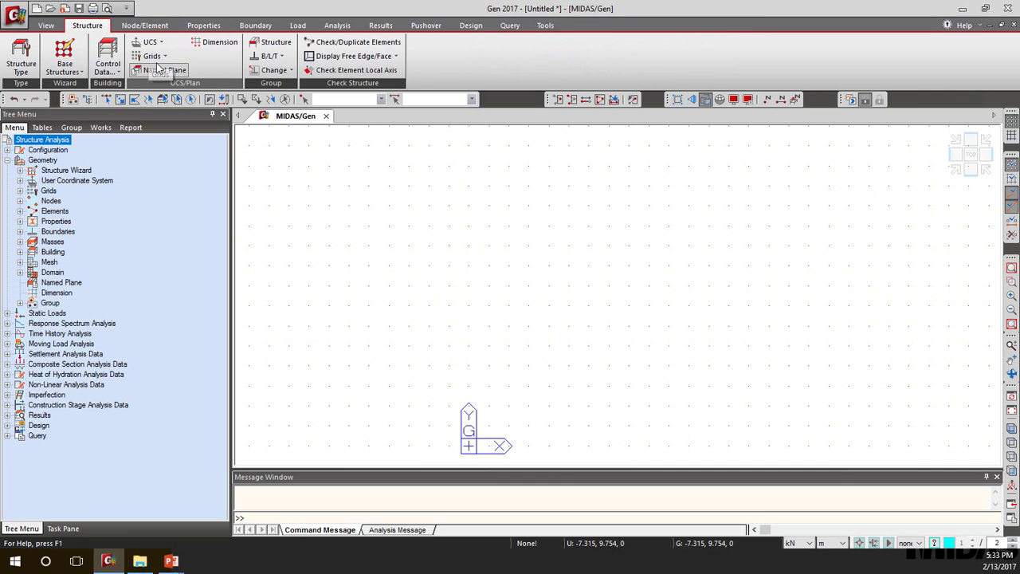
pyautogui.click(159, 57)
pyautogui.click(169, 71)
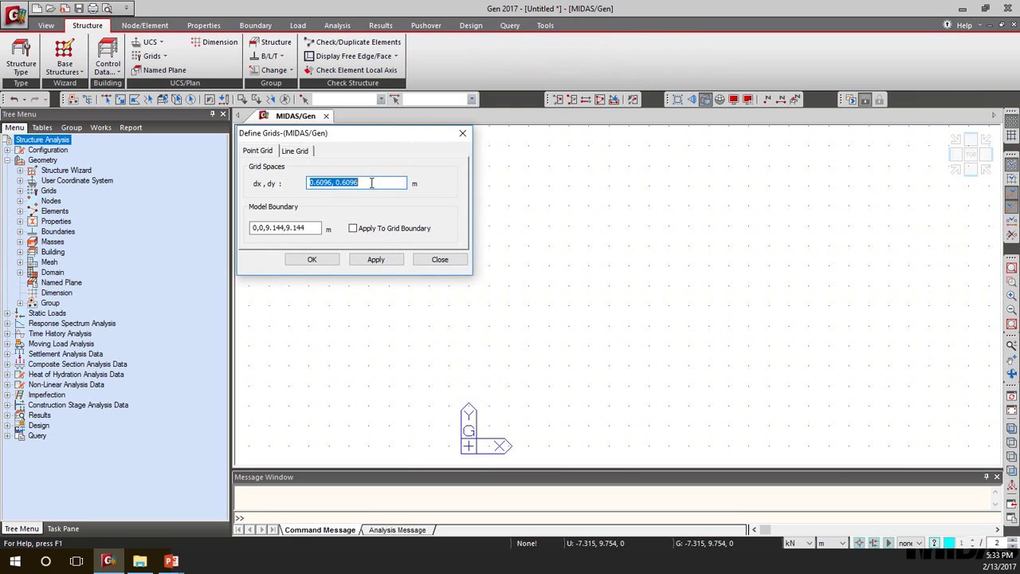
pyautogui.moveTo(369, 182); pyautogui.dragTo(306, 183)
pyautogui.write('.5, .5')
pyautogui.click(313, 259)
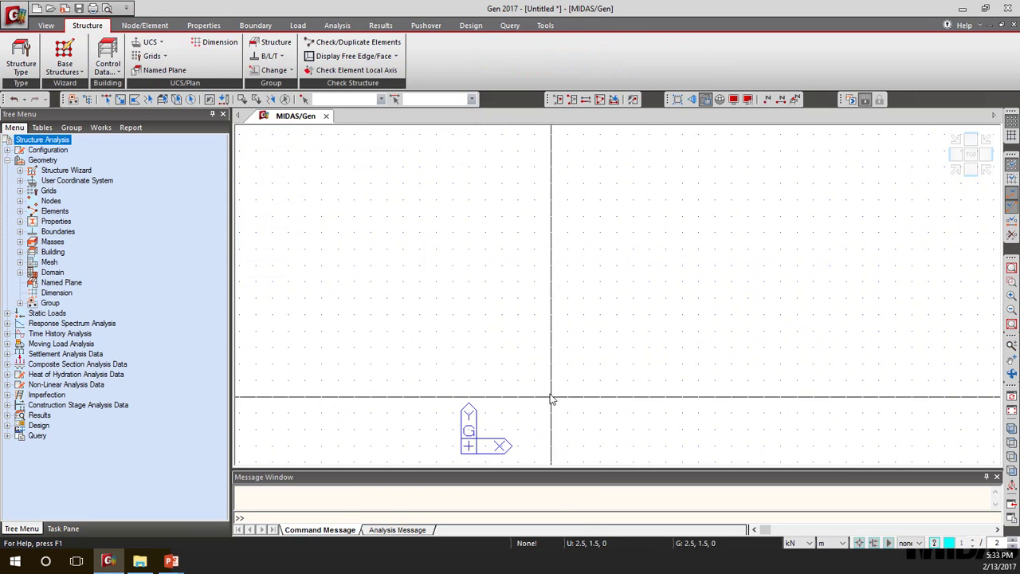
# Step: Set the UCS to the Y-Z plane with origin 0, 0, 0 and angle 0, and view the grid facing that plane
pyautogui.click(153, 45)
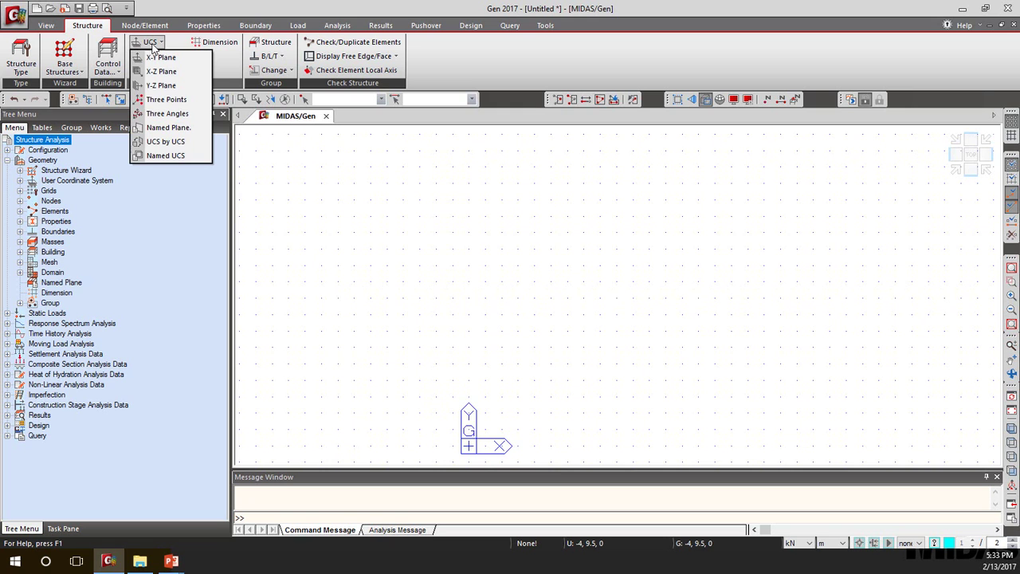
pyautogui.click(162, 85)
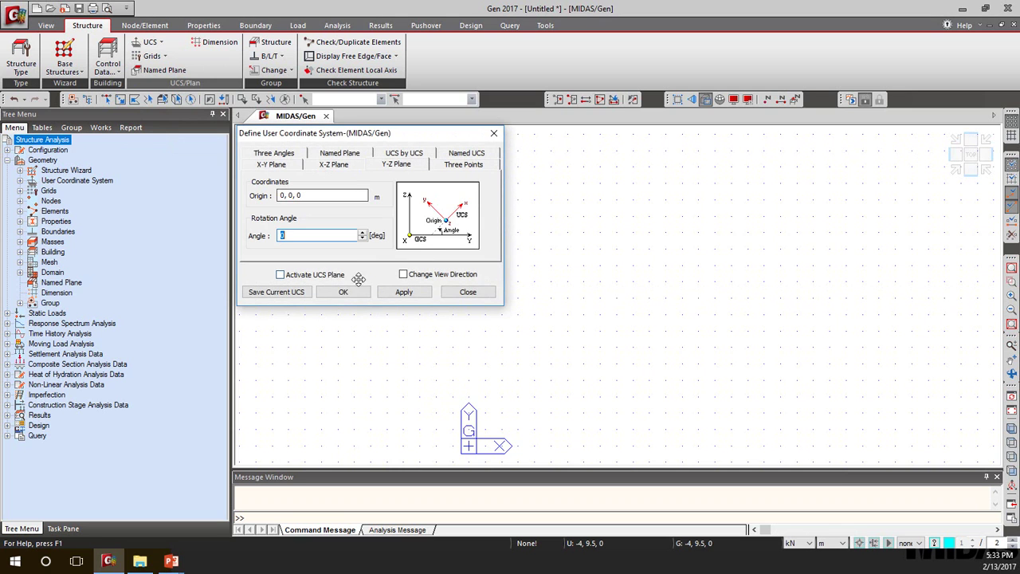
pyautogui.click(356, 295)
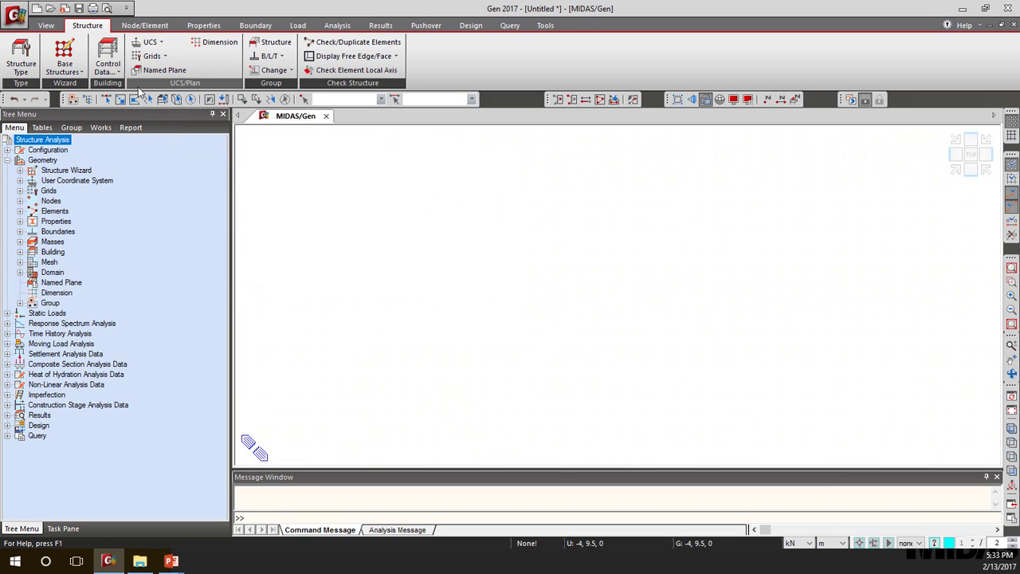
pyautogui.click(1013, 457)
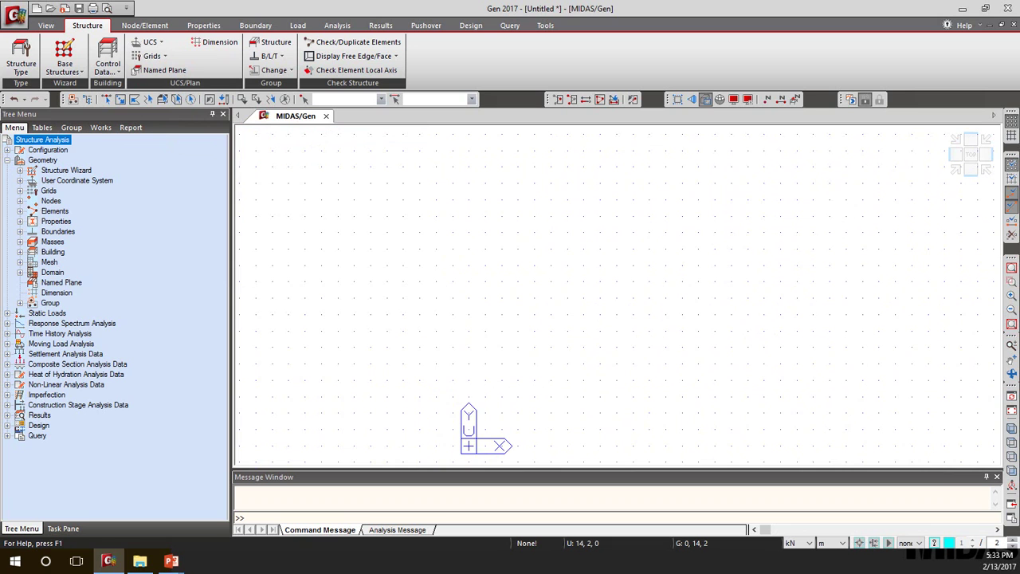
pyautogui.click(150, 43)
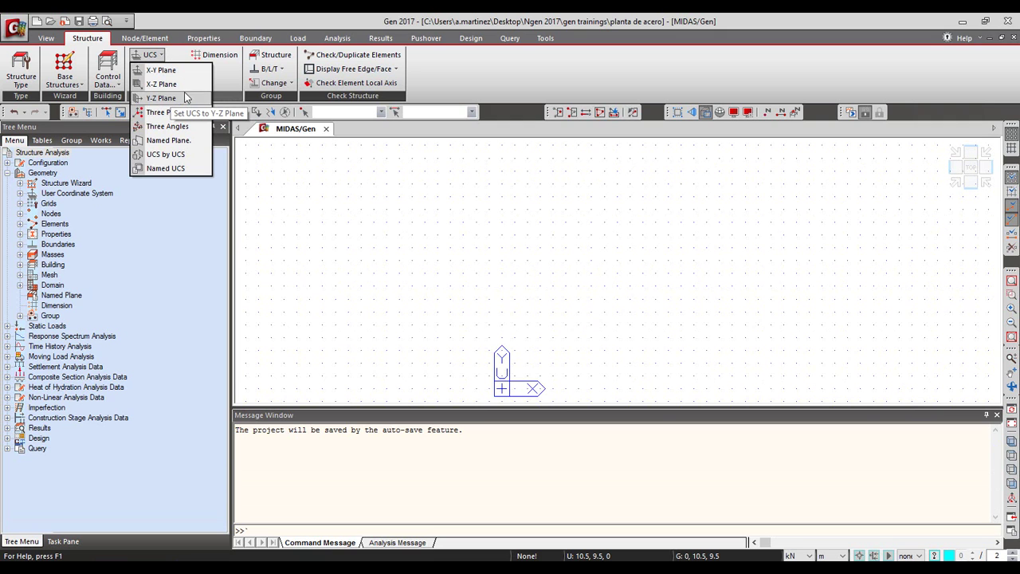
pyautogui.click(175, 98)
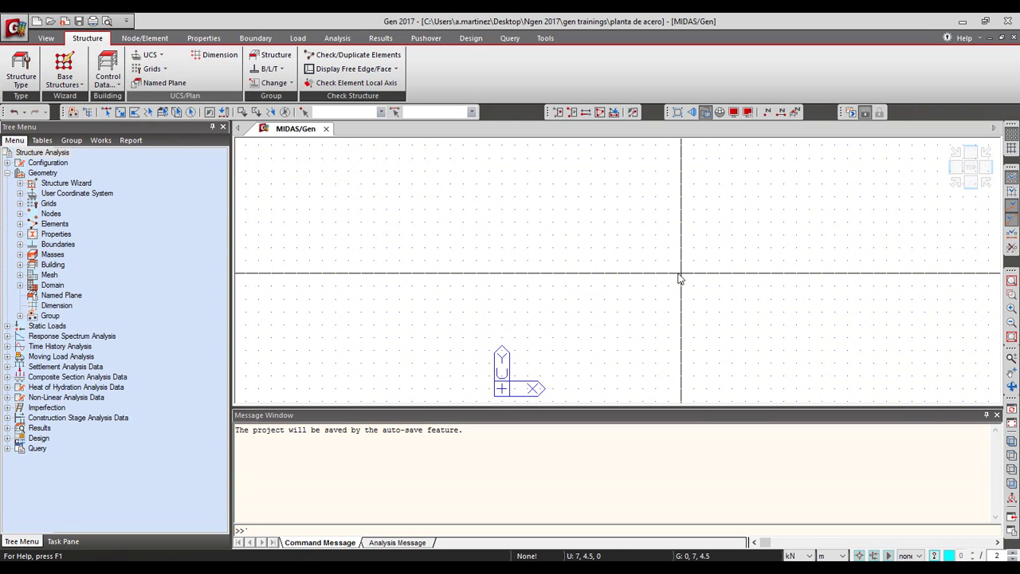
# Step: Set up Create Elements for a general beam with A36 material and the column section, ready to pick its nodes
pyautogui.click(147, 40)
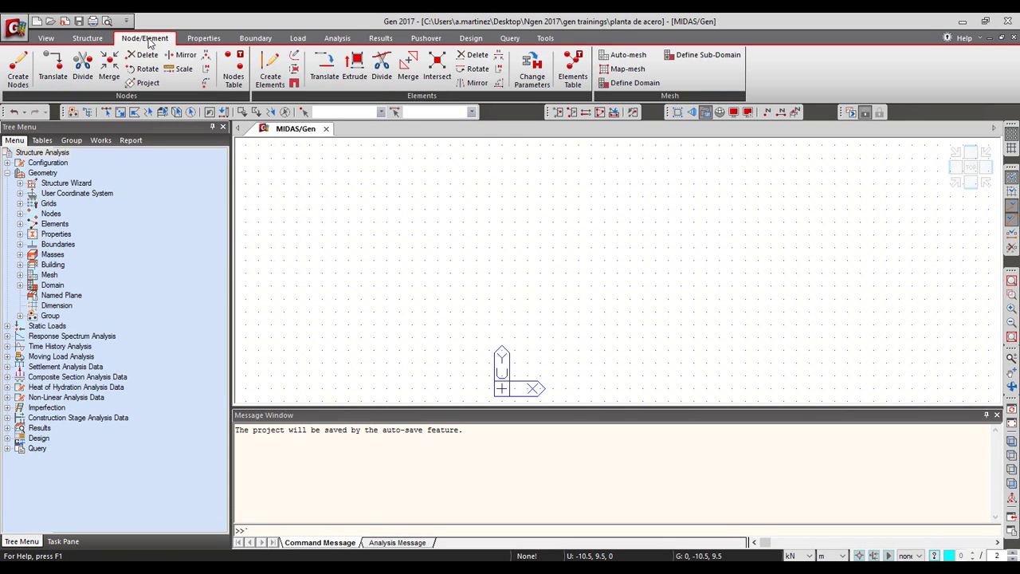
pyautogui.click(275, 64)
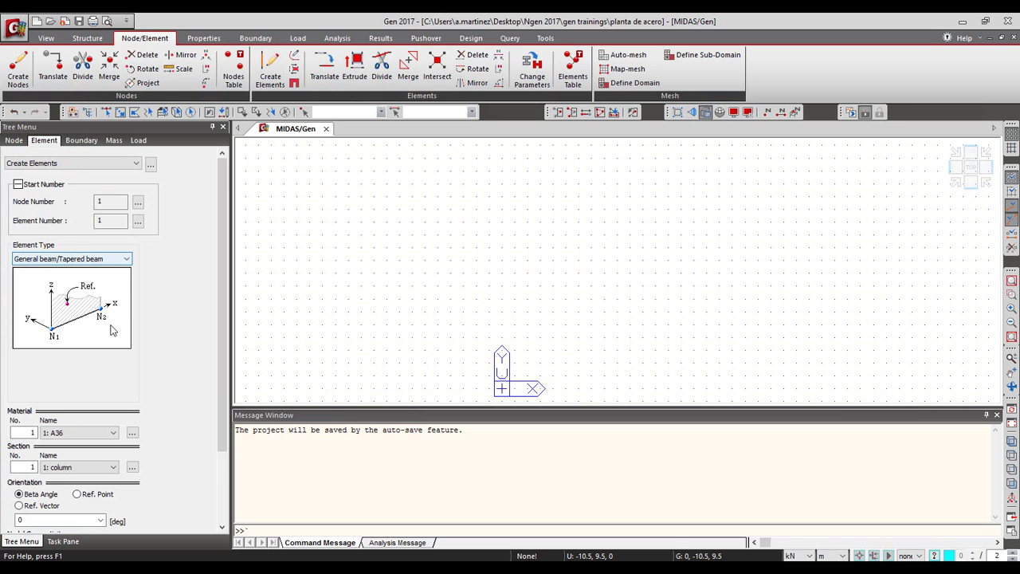
pyautogui.scroll(-1, 122, 356)
pyautogui.scroll(-2, 122, 356)
pyautogui.click(64, 391)
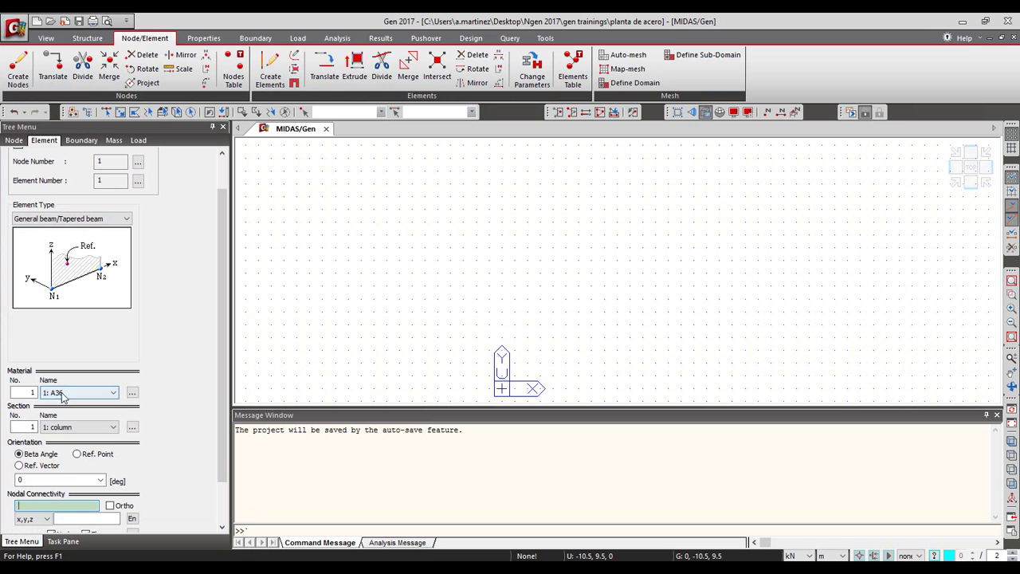
pyautogui.click(64, 404)
pyautogui.click(68, 428)
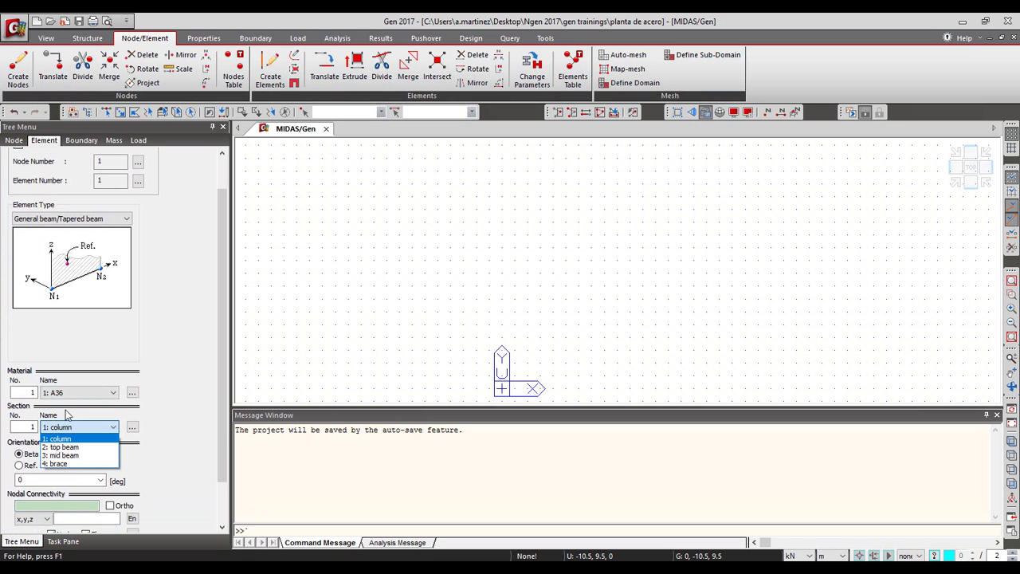
pyautogui.click(67, 408)
pyautogui.scroll(-1, 67, 408)
pyautogui.click(96, 491)
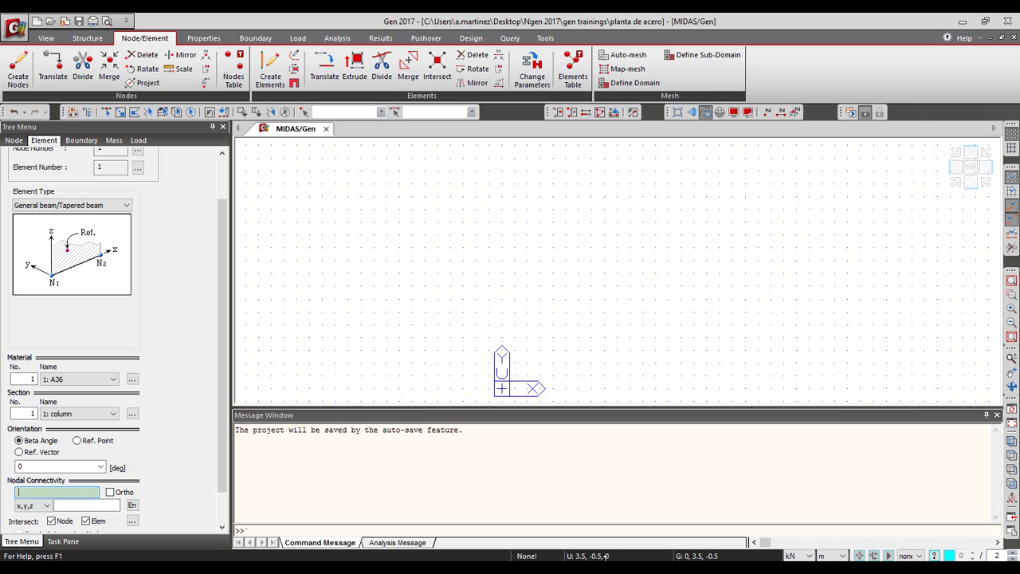
# Step: Draw two vertical columns on the grid: one about 8.5 m high at the origin and one about 9.5 m high at x = 5 m
pyautogui.click(501, 388)
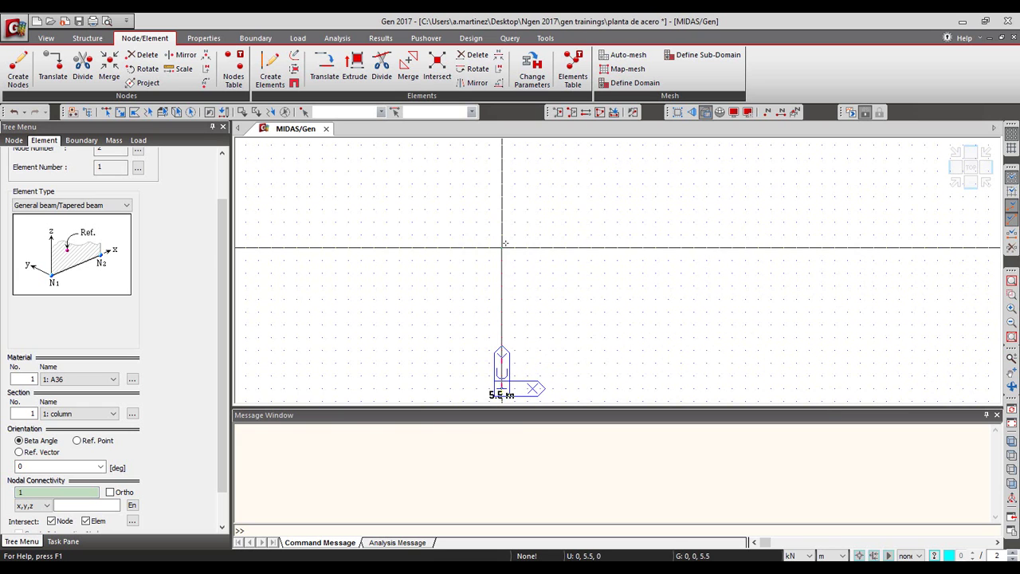
pyautogui.click(501, 171)
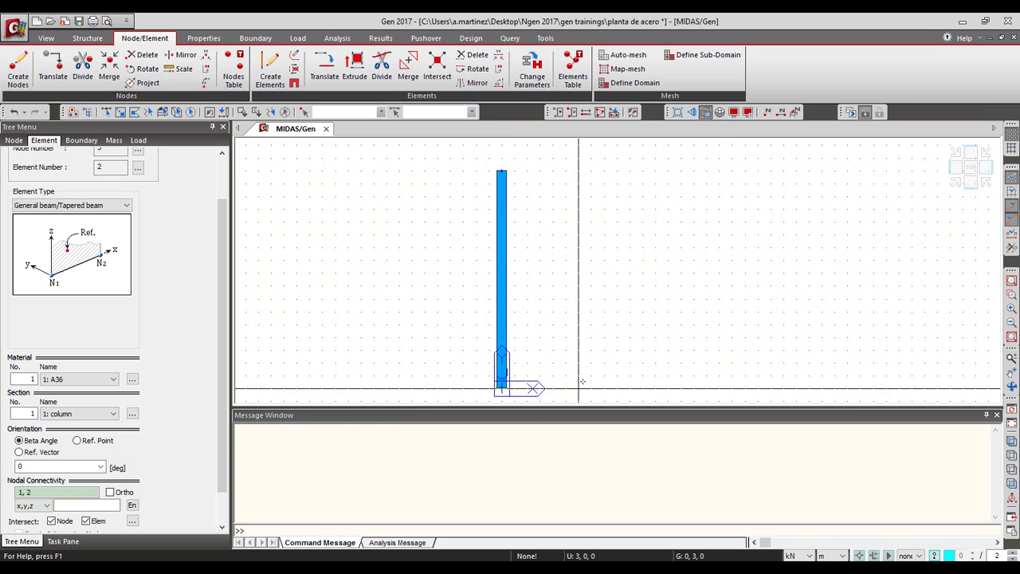
pyautogui.click(634, 389)
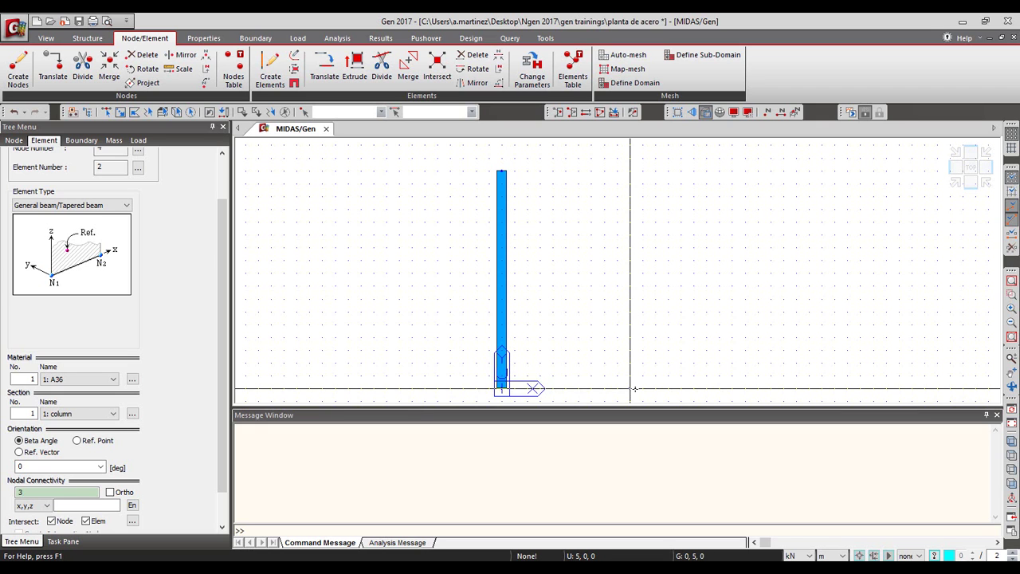
pyautogui.click(630, 144)
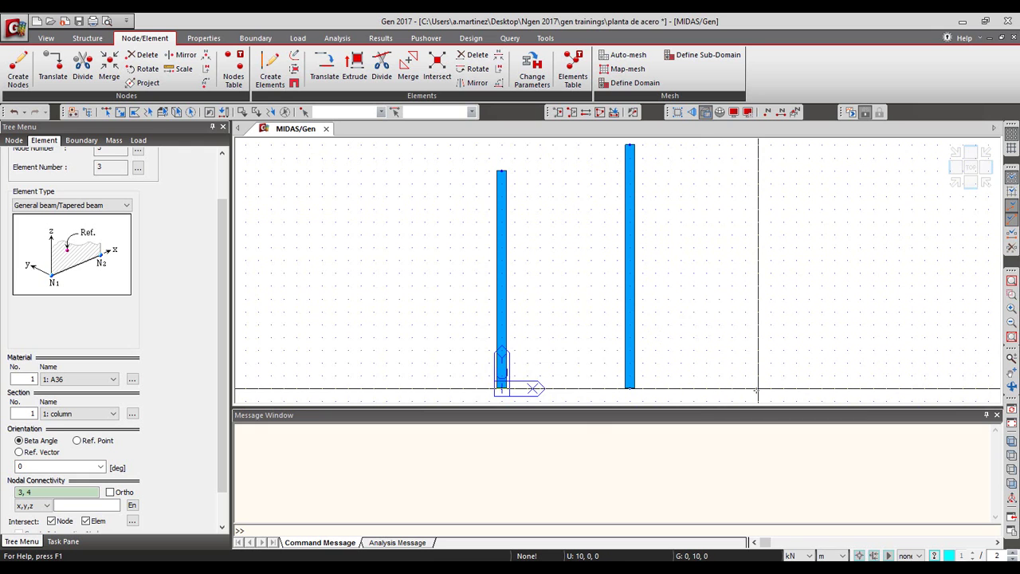
# Step: Draw two more vertical columns on the grid: one about 9.5 m high at x = 10 m and one about 8.5 m high at x = 15 m
pyautogui.click(757, 144)
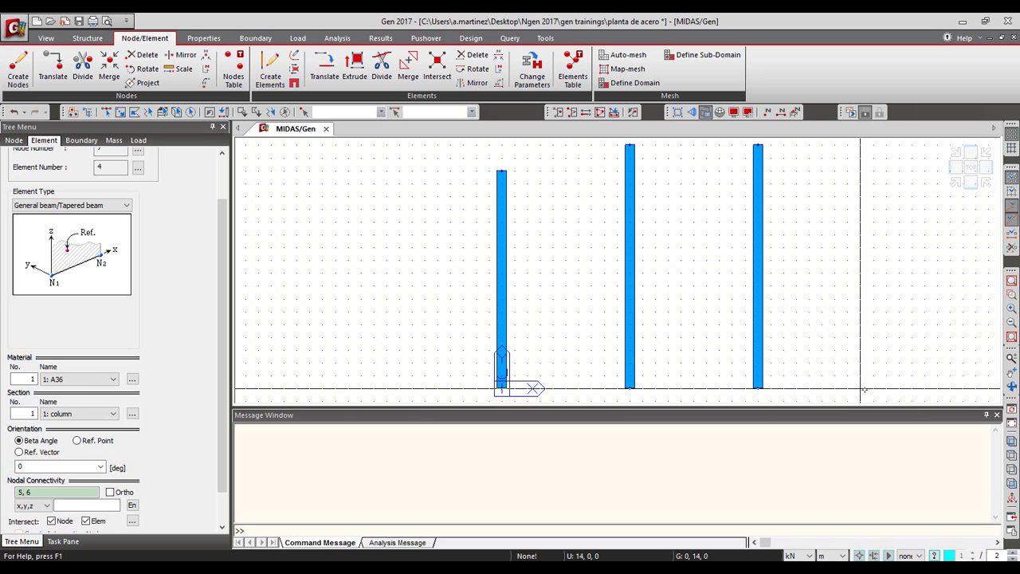
pyautogui.click(885, 389)
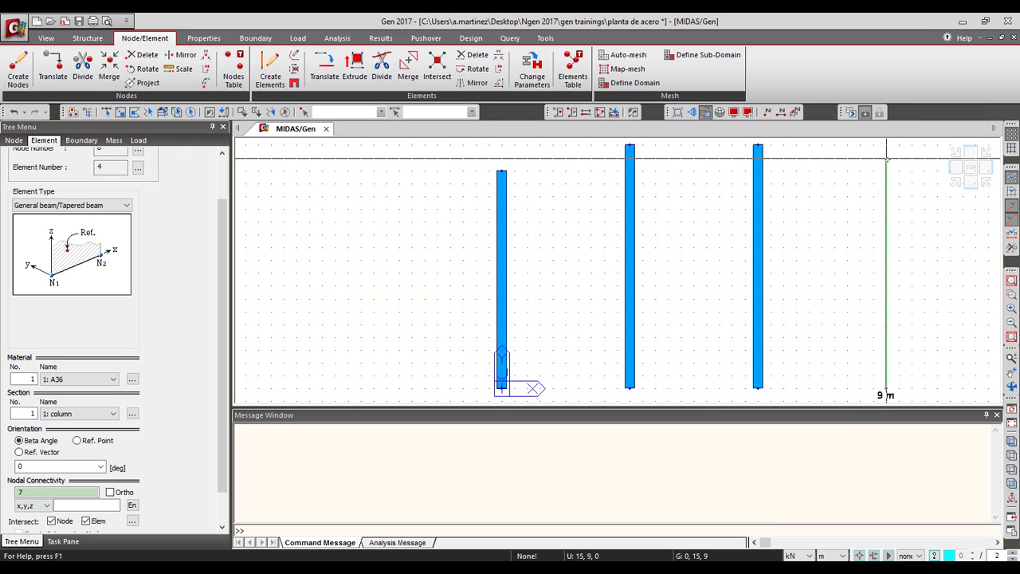
pyautogui.click(887, 170)
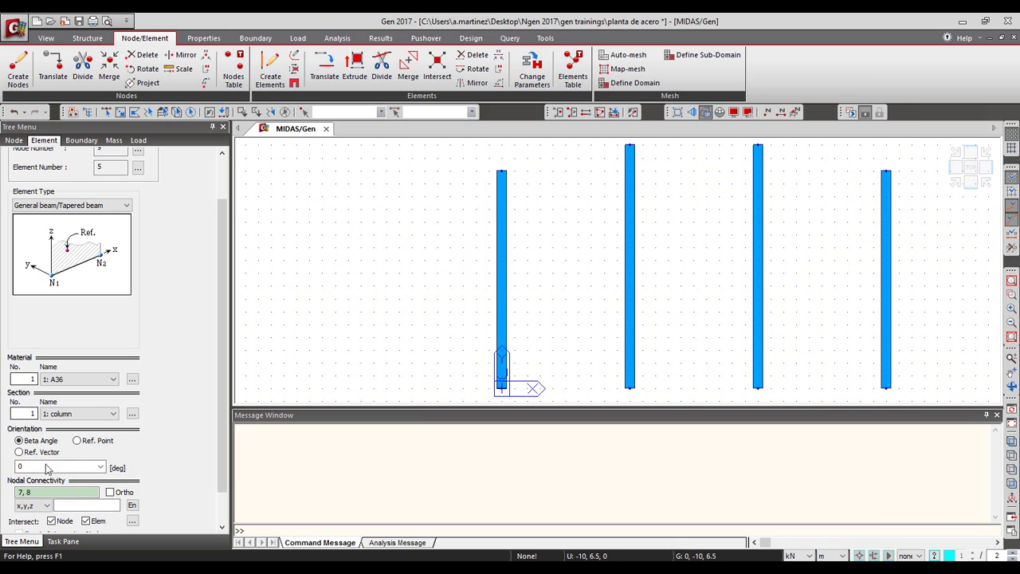
# Step: Draw a sloping beam with the top beam section from each outer column's top to the adjacent inner column's top
pyautogui.click(94, 417)
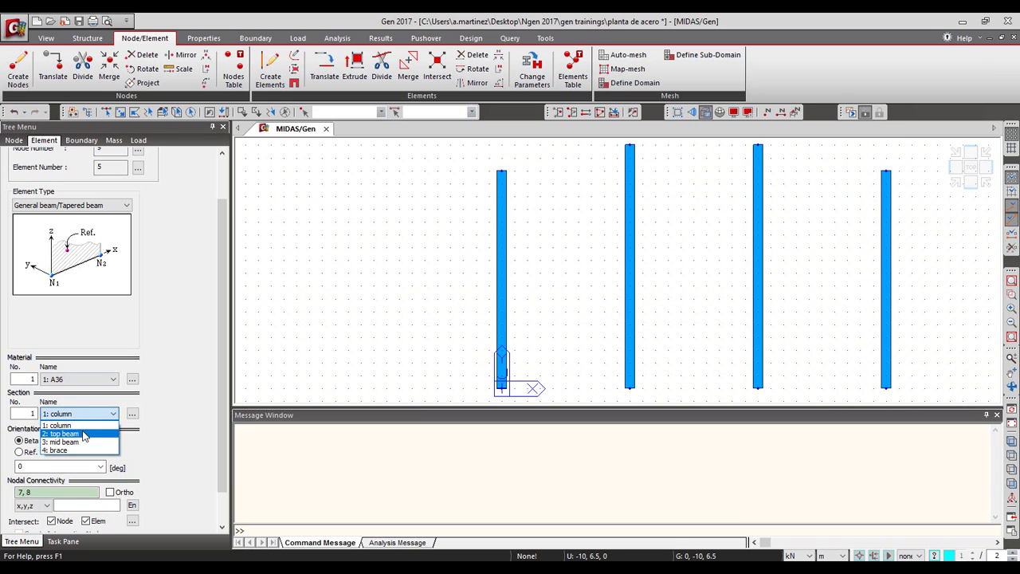
pyautogui.click(84, 435)
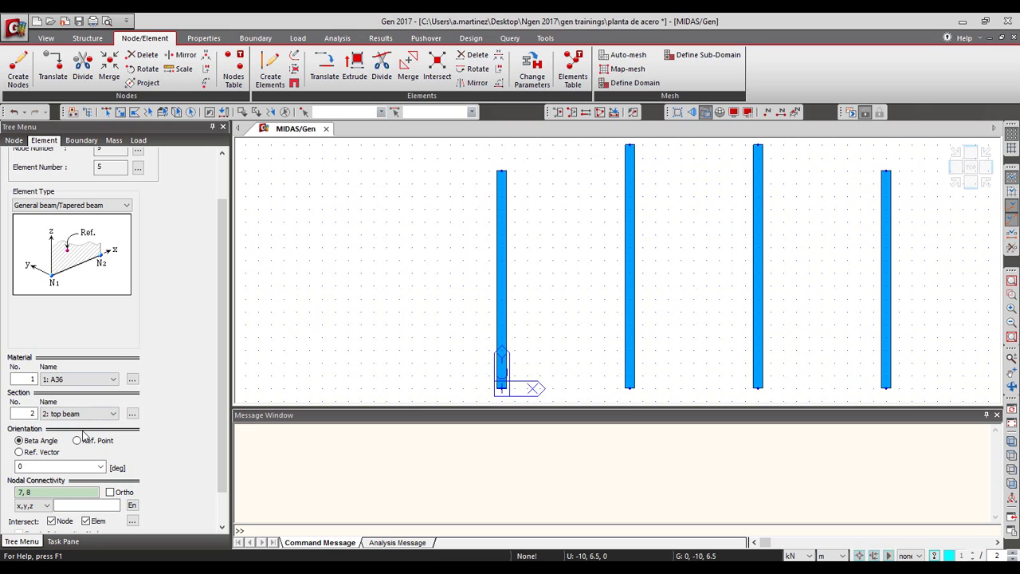
pyautogui.click(1012, 472)
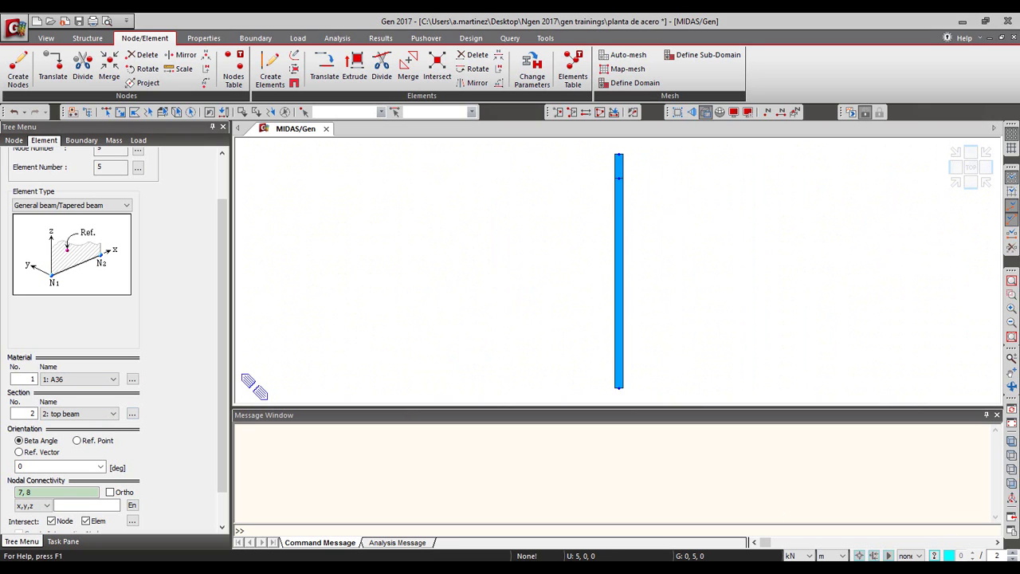
pyautogui.click(1011, 472)
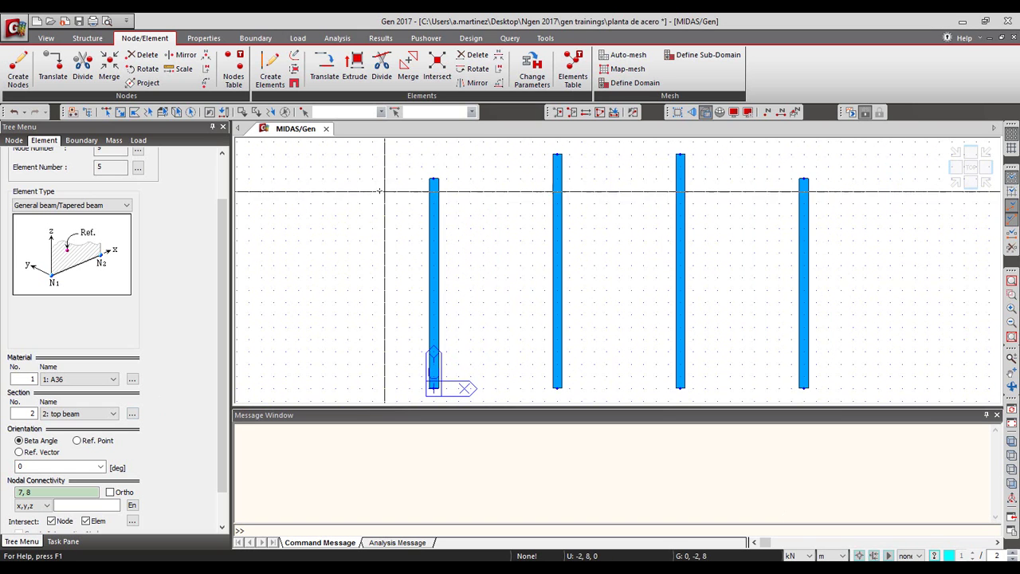
pyautogui.click(433, 181)
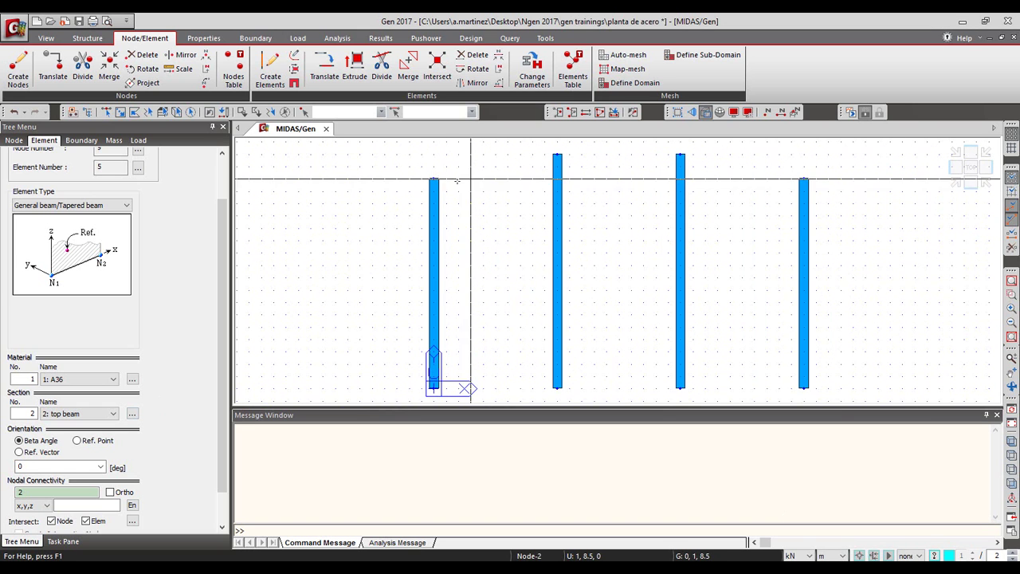
pyautogui.click(558, 155)
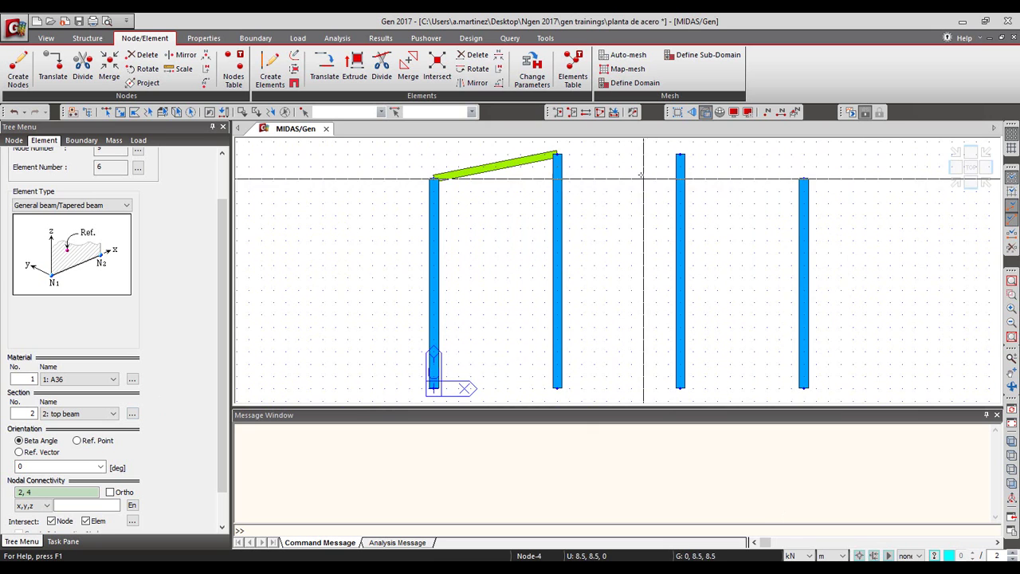
pyautogui.click(803, 180)
pyautogui.click(680, 153)
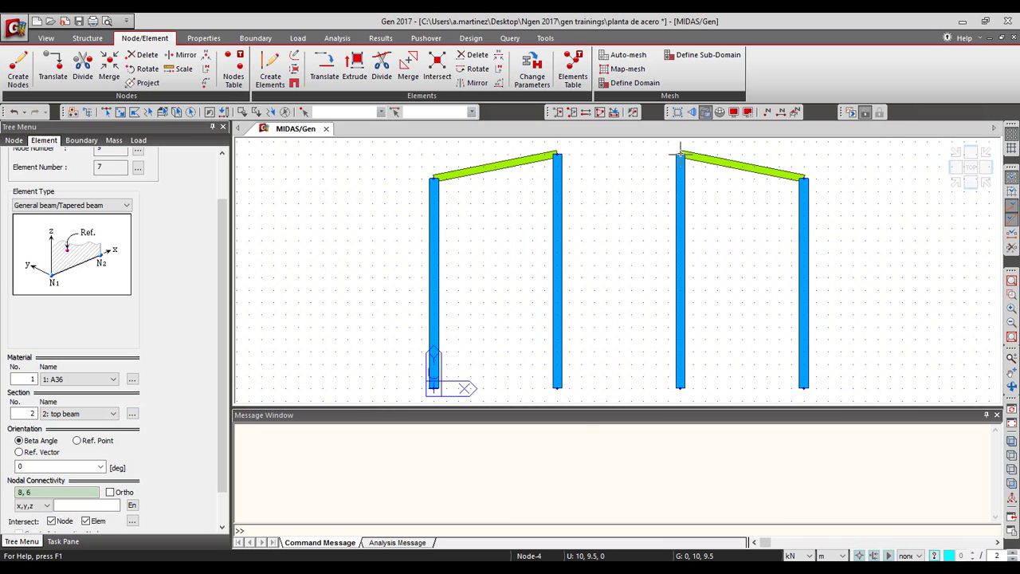
# Step: Draw two top beams joining the inner columns' tops at a ridge point at x = 7.5 m and 10 m height
pyautogui.scroll(-1, 630, 160)
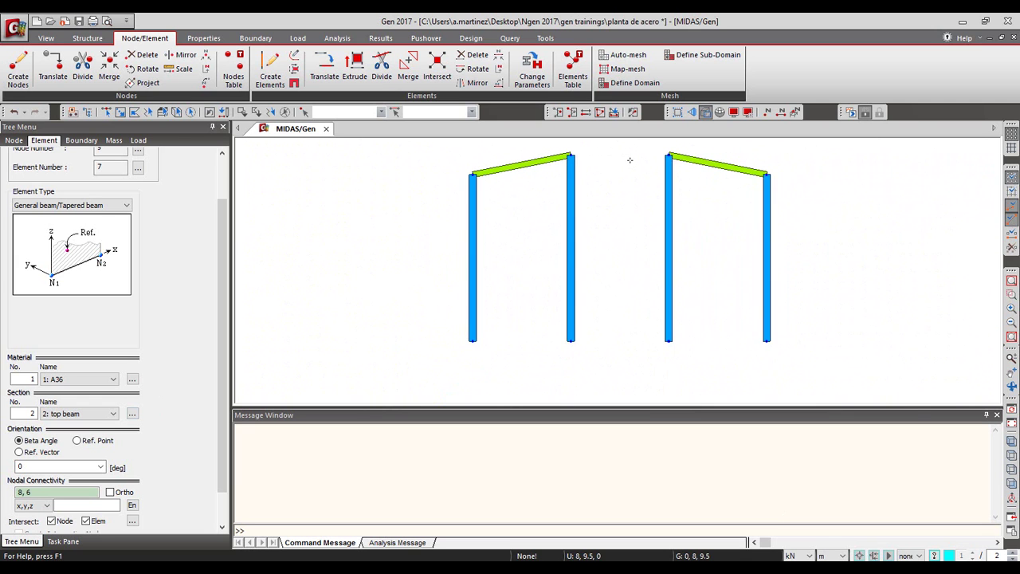
pyautogui.scroll(-2, 630, 160)
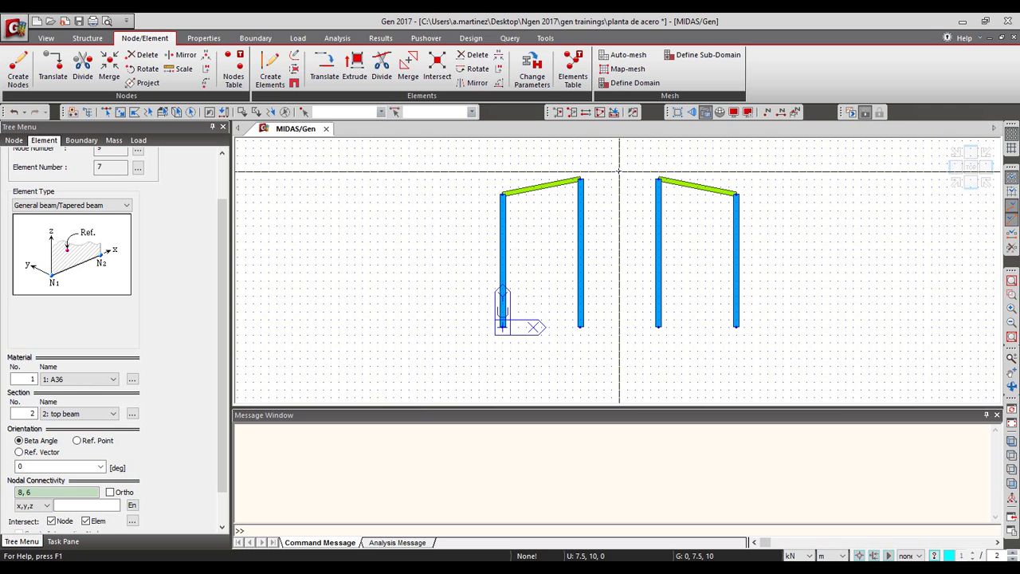
pyautogui.click(582, 180)
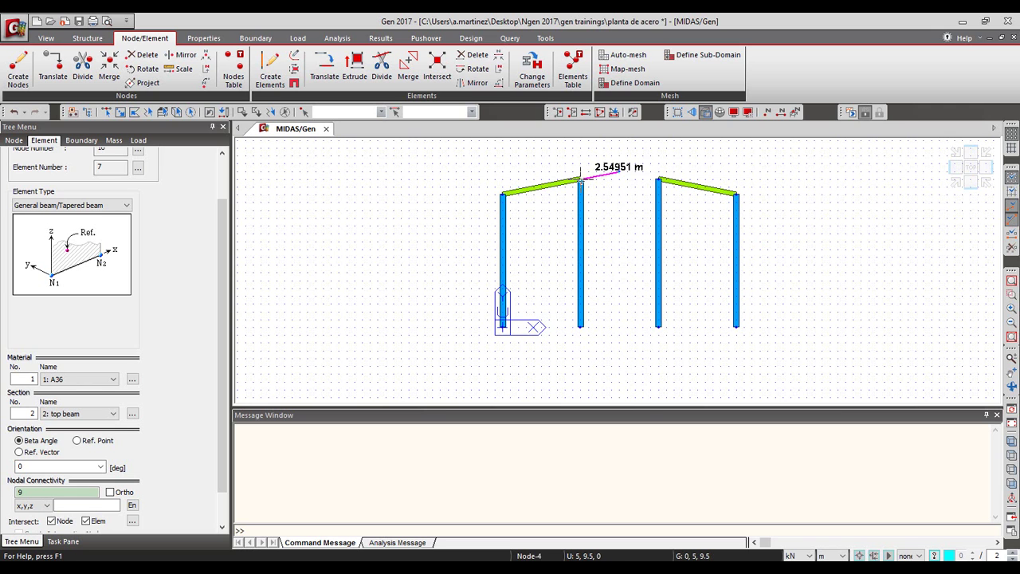
pyautogui.click(621, 171)
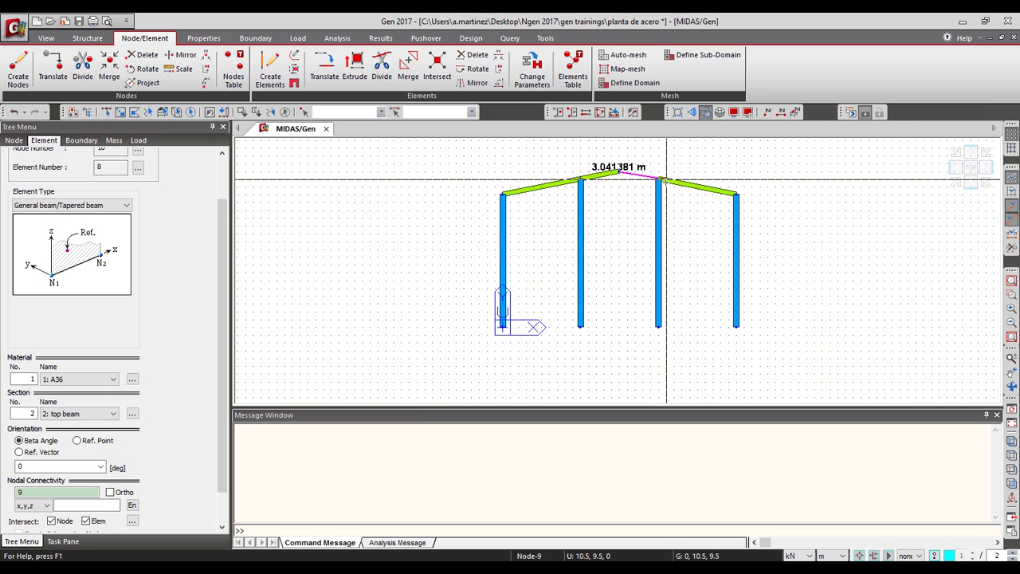
pyautogui.click(658, 180)
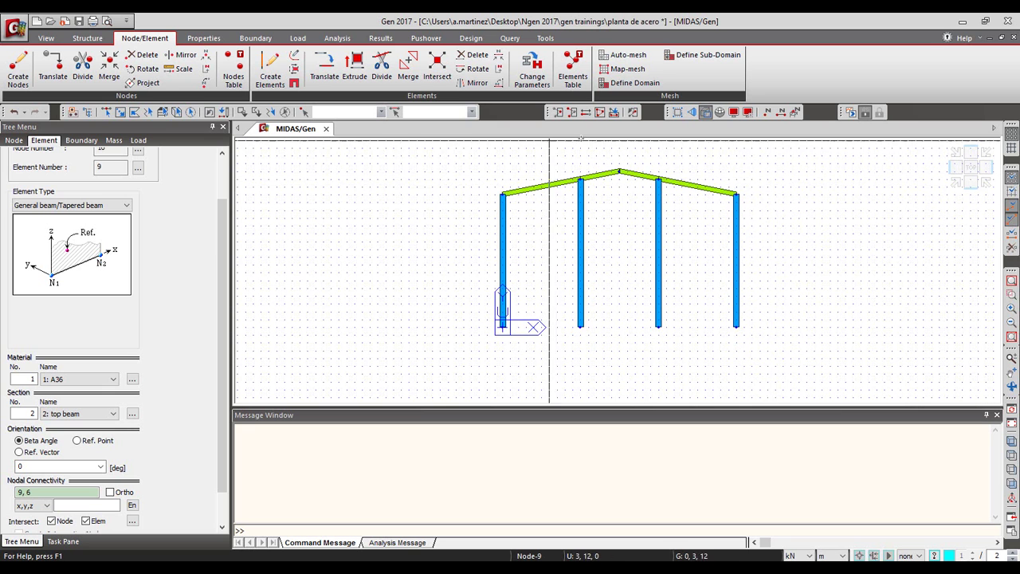
# Step: Draw a mid beam in each outer bay, from 4 m height on the outer column to 4.5 m on the inner column
pyautogui.click(1012, 440)
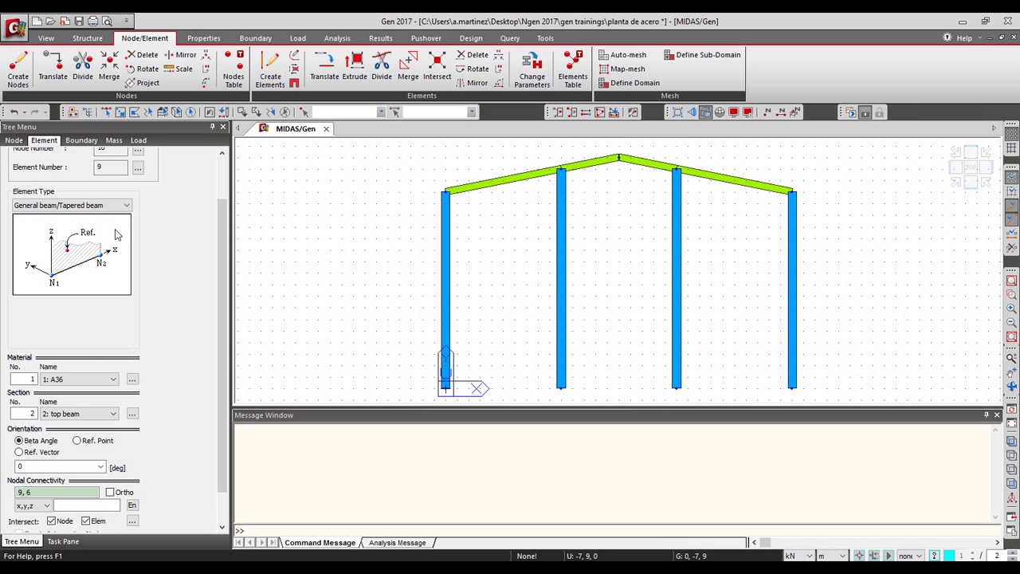
pyautogui.click(77, 414)
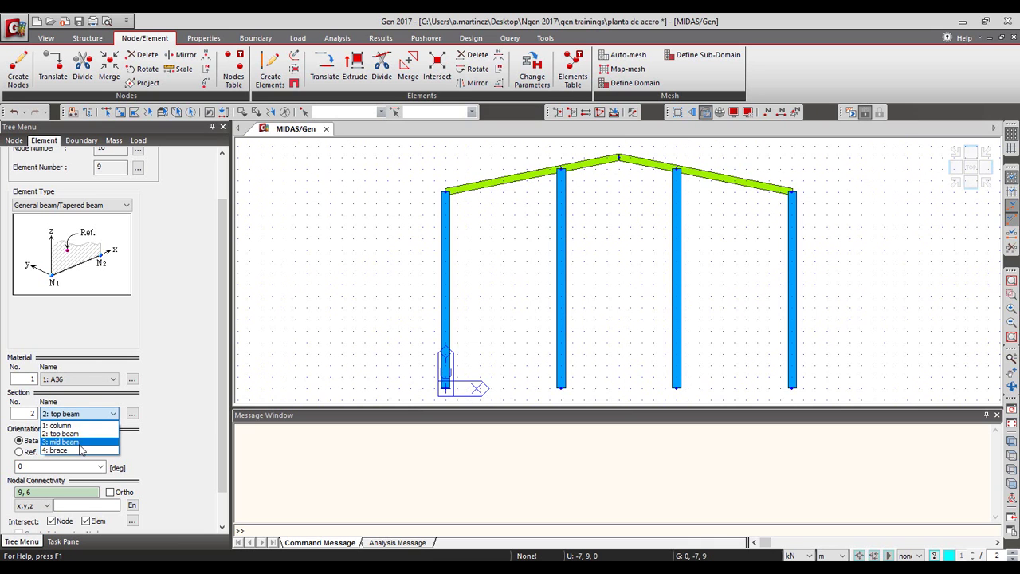
pyautogui.click(80, 448)
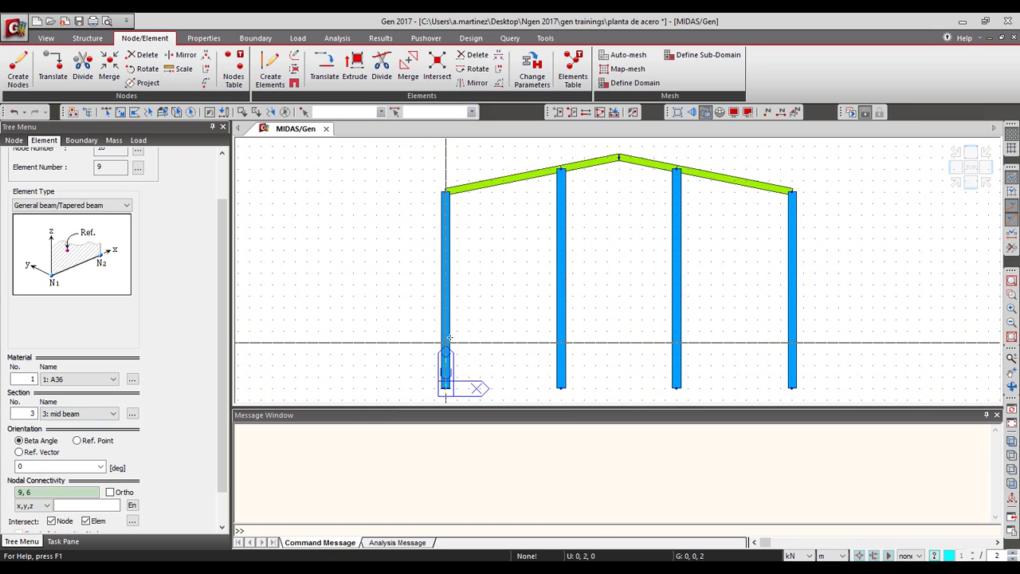
pyautogui.click(446, 296)
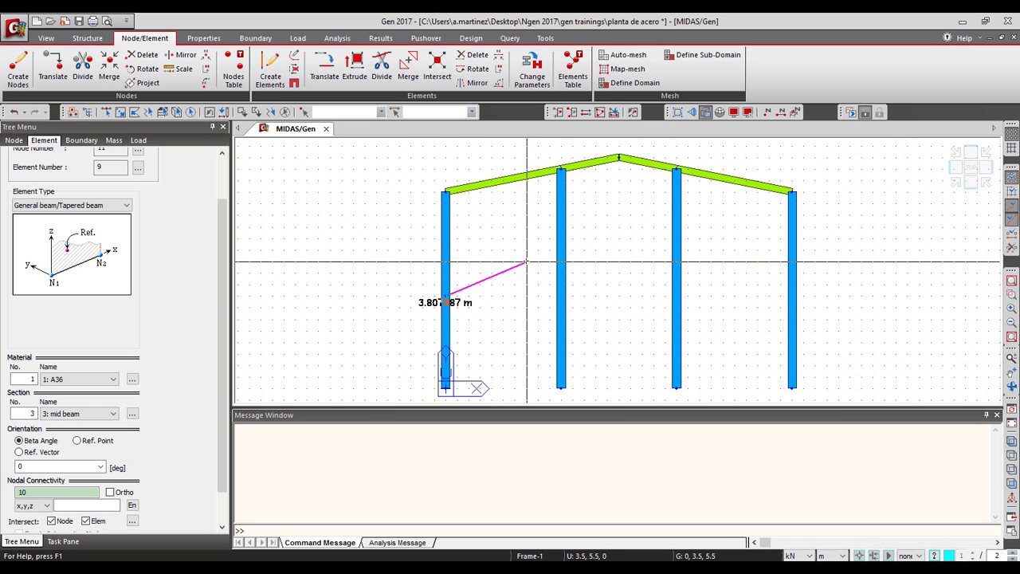
pyautogui.click(562, 284)
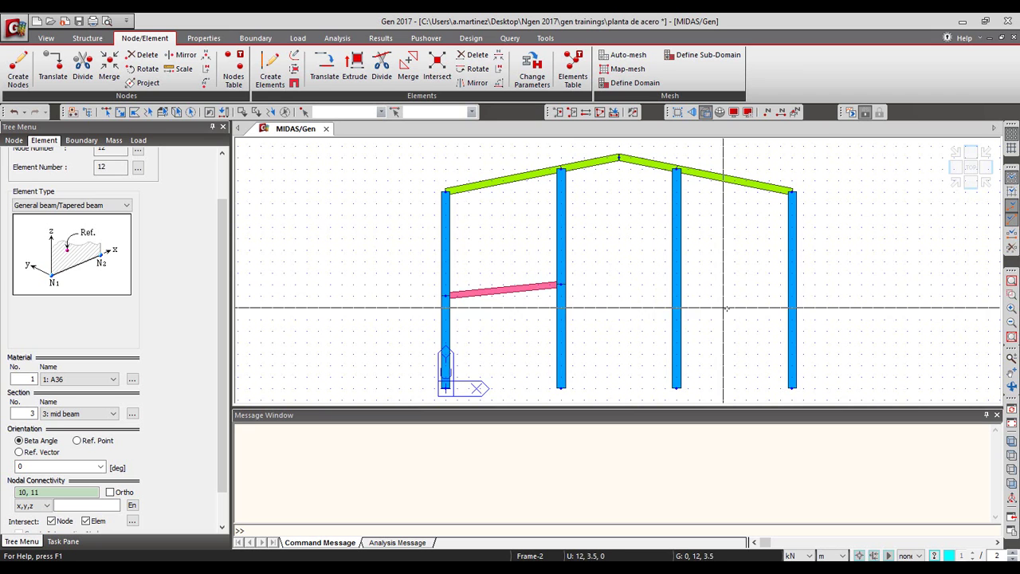
pyautogui.click(790, 297)
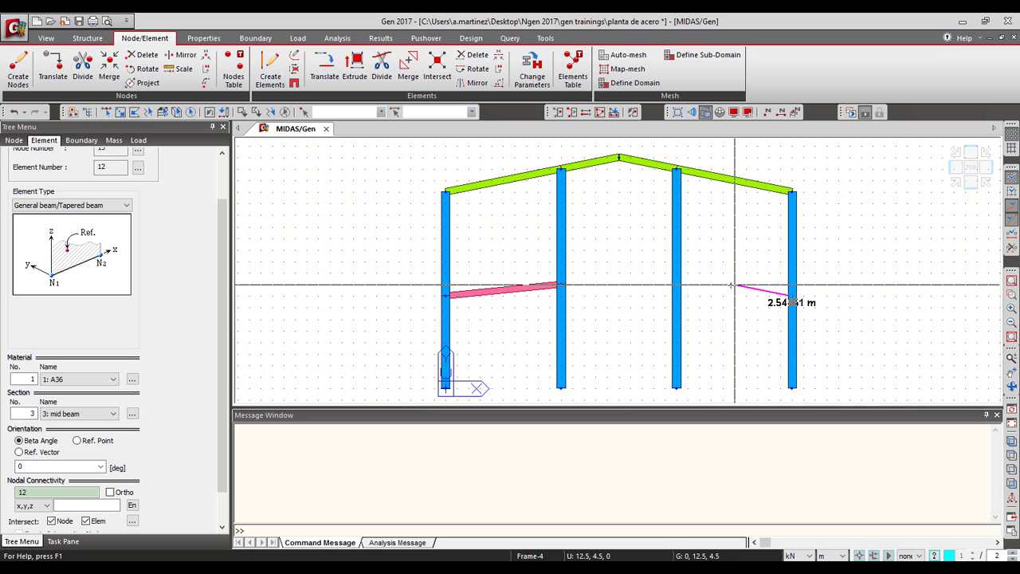
pyautogui.click(675, 285)
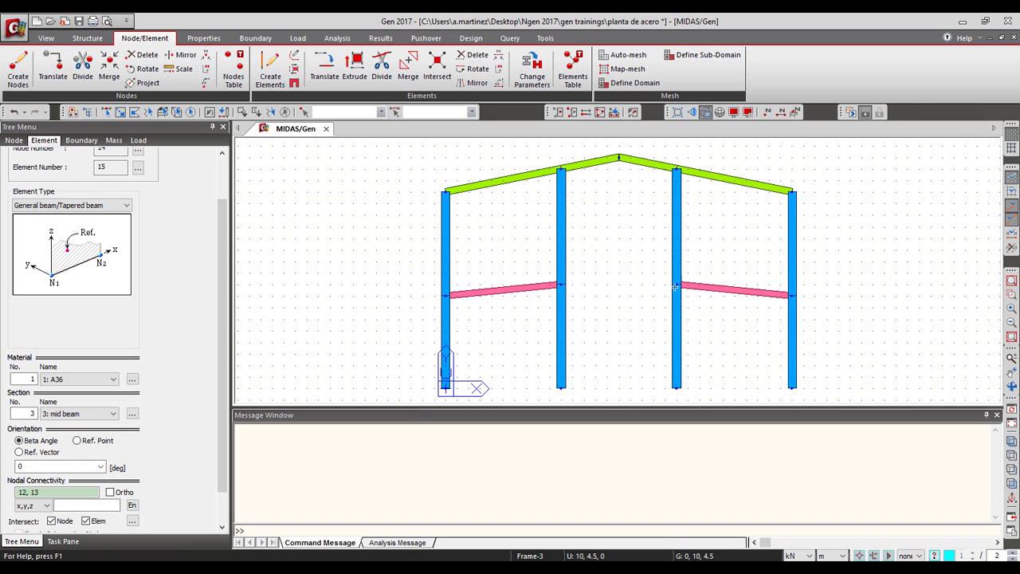
# Step: Set up Create Elements for Truss elements with the brace section, with node and element intersection turned off
pyautogui.click(1011, 440)
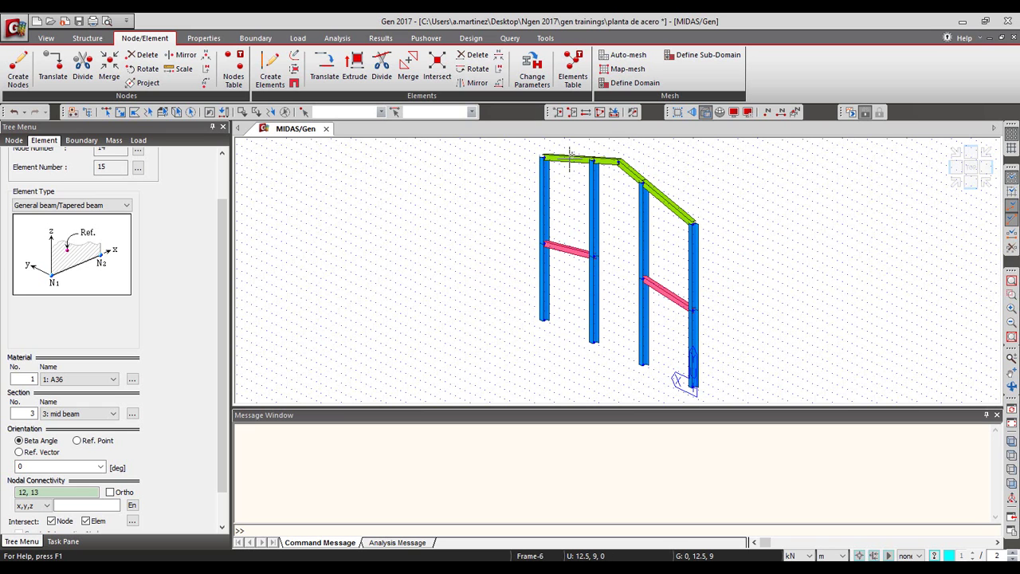
pyautogui.moveTo(570, 156)
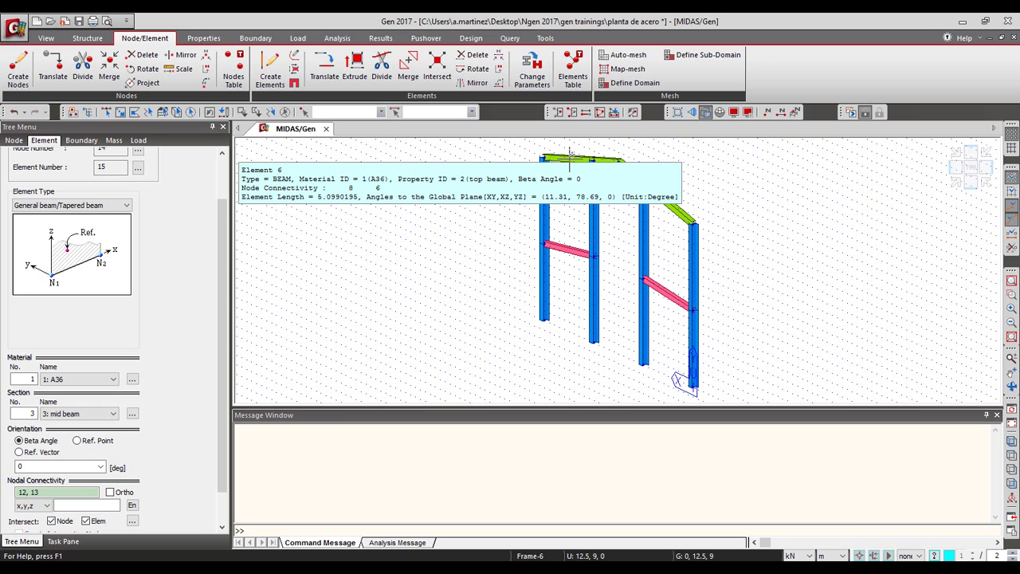
pyautogui.click(1013, 481)
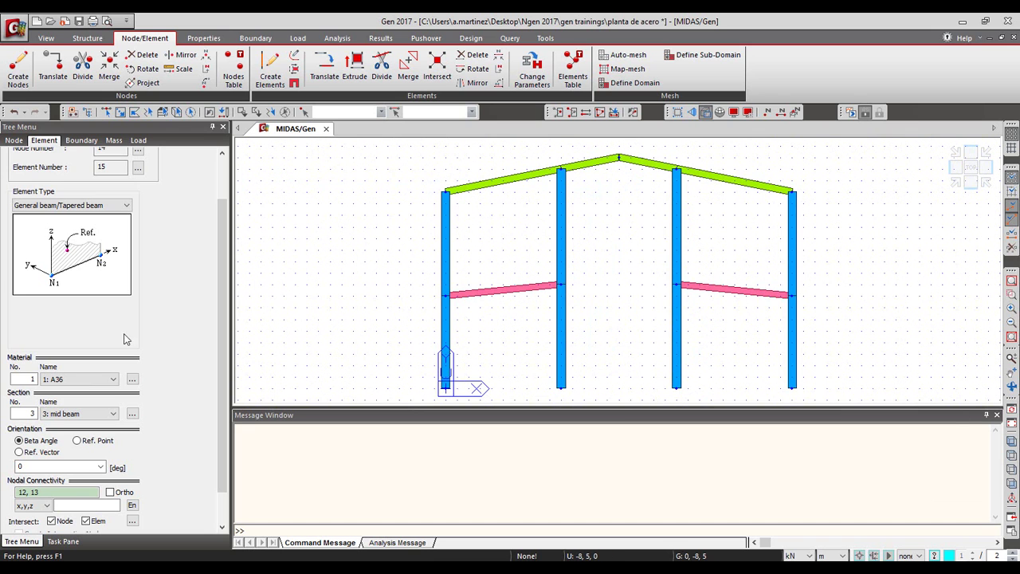
pyautogui.click(76, 413)
pyautogui.click(72, 449)
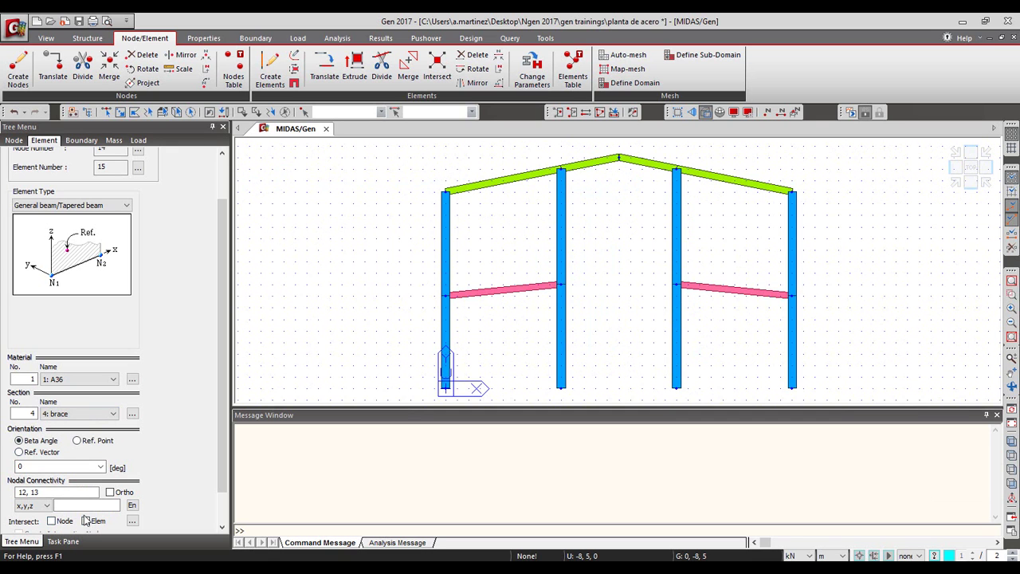
pyautogui.click(63, 205)
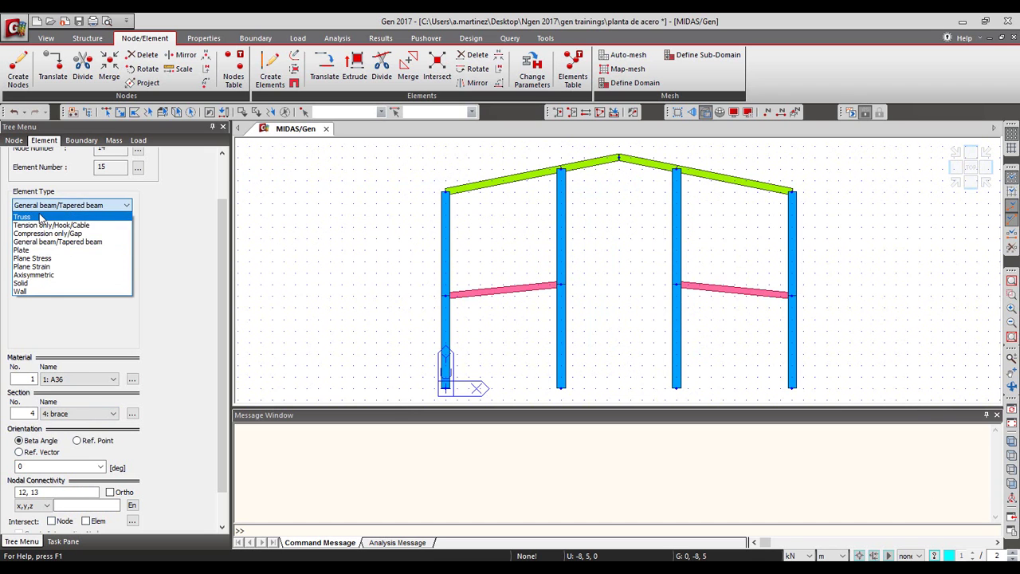
pyautogui.click(24, 217)
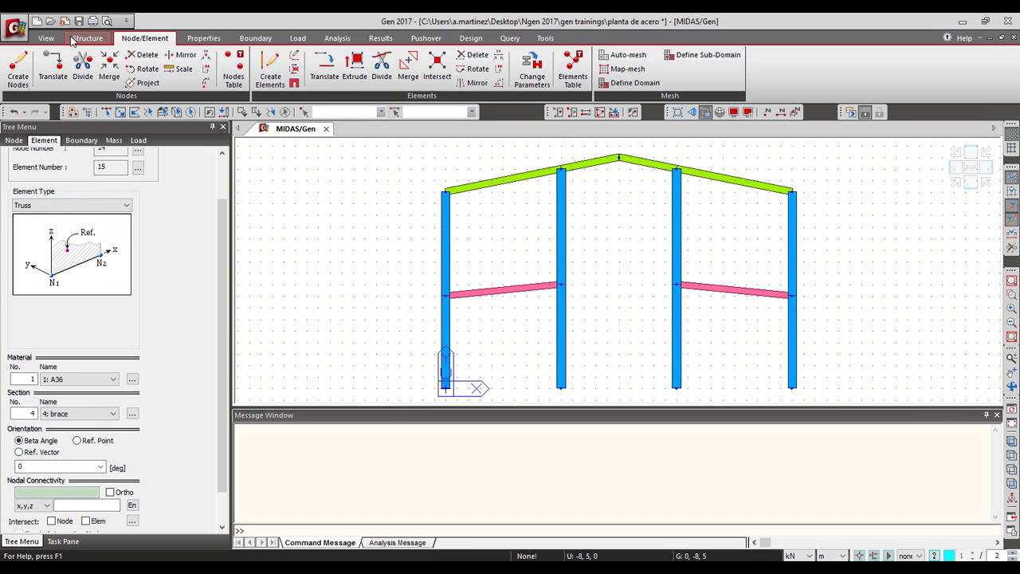
# Step: Turn off the Hidden render view to show the frame members as lines
pyautogui.click(73, 40)
pyautogui.click(48, 38)
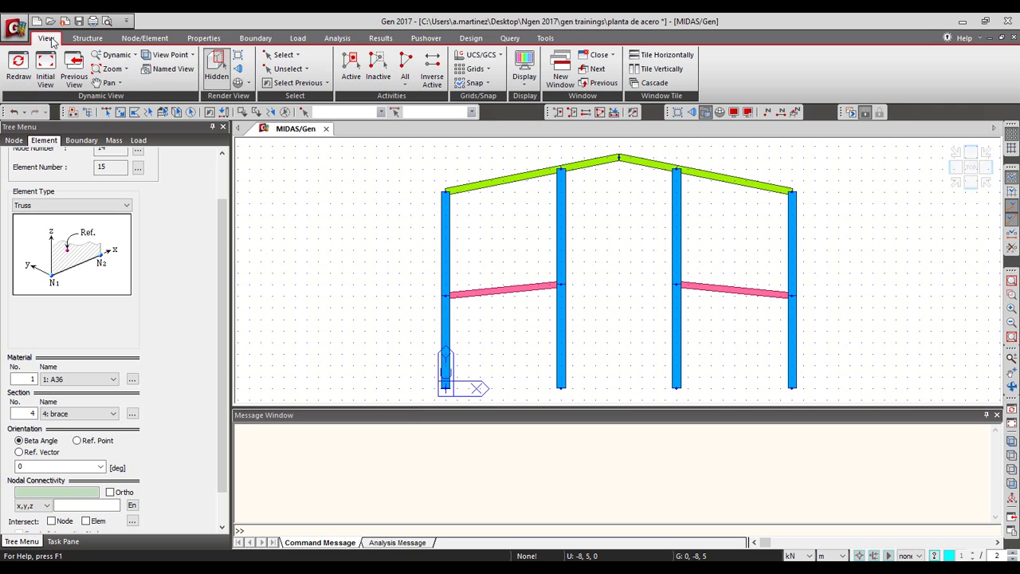
pyautogui.click(215, 63)
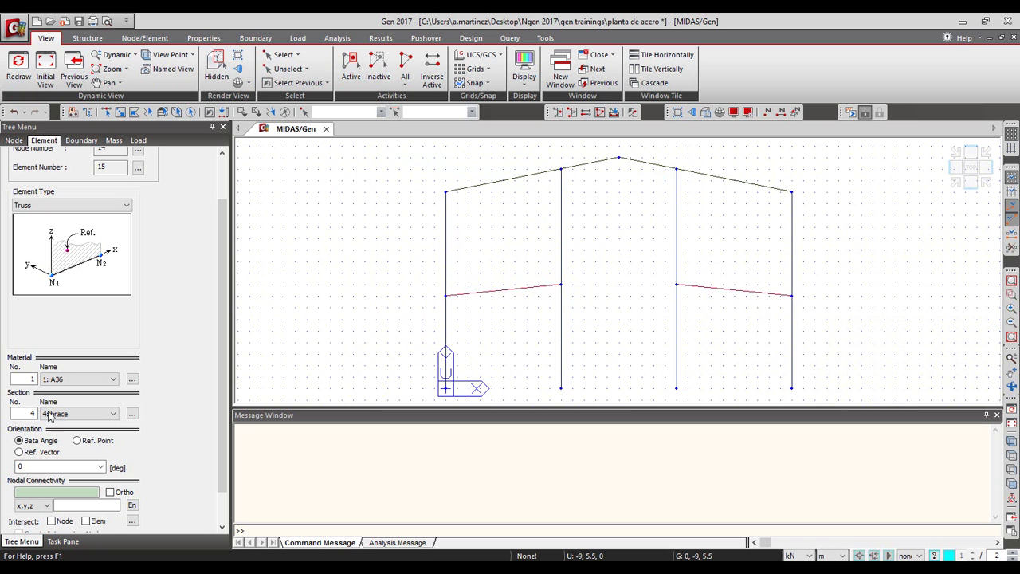
# Step: Draw X-bracing in the upper and lower panels of the bay between the columns at x = 0 and x = 5 m
pyautogui.click(446, 296)
pyautogui.click(561, 169)
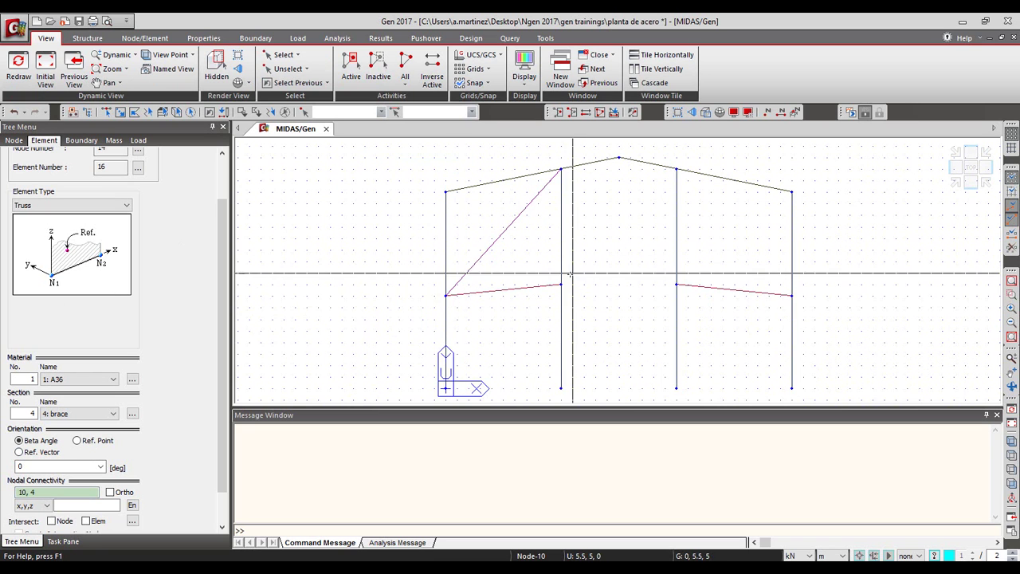
pyautogui.click(562, 284)
pyautogui.click(446, 191)
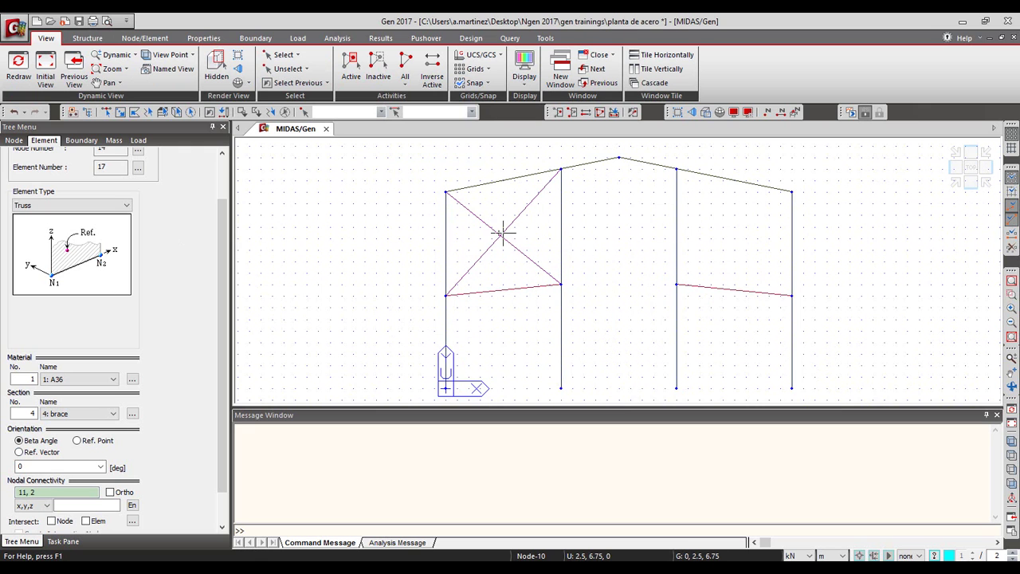
pyautogui.click(445, 388)
pyautogui.click(561, 285)
pyautogui.click(562, 389)
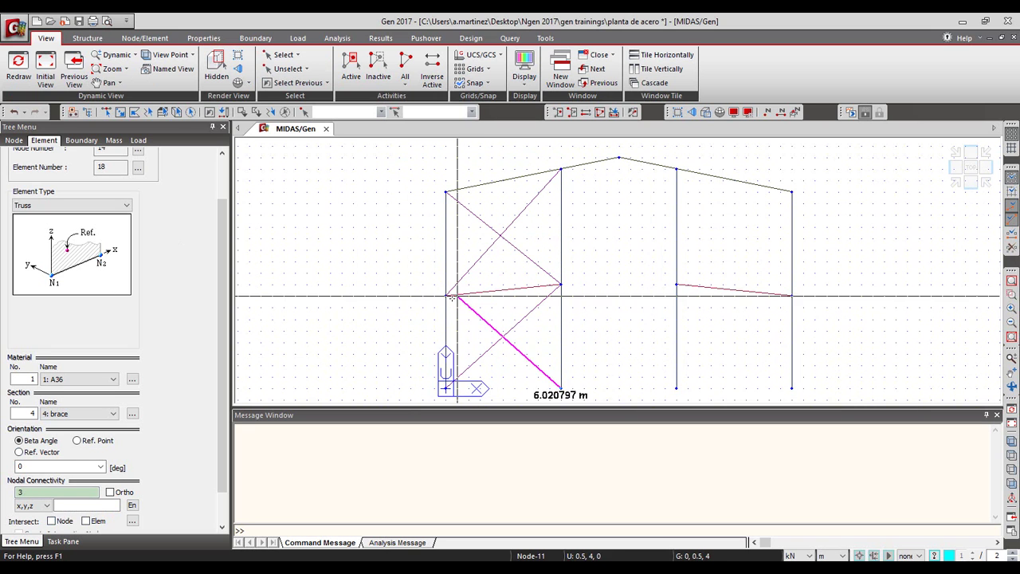
pyautogui.click(446, 296)
# Step: Draw X-bracing in the upper panel of the bay between the columns at x = 10 m and x = 15 m
pyautogui.click(677, 285)
pyautogui.click(792, 191)
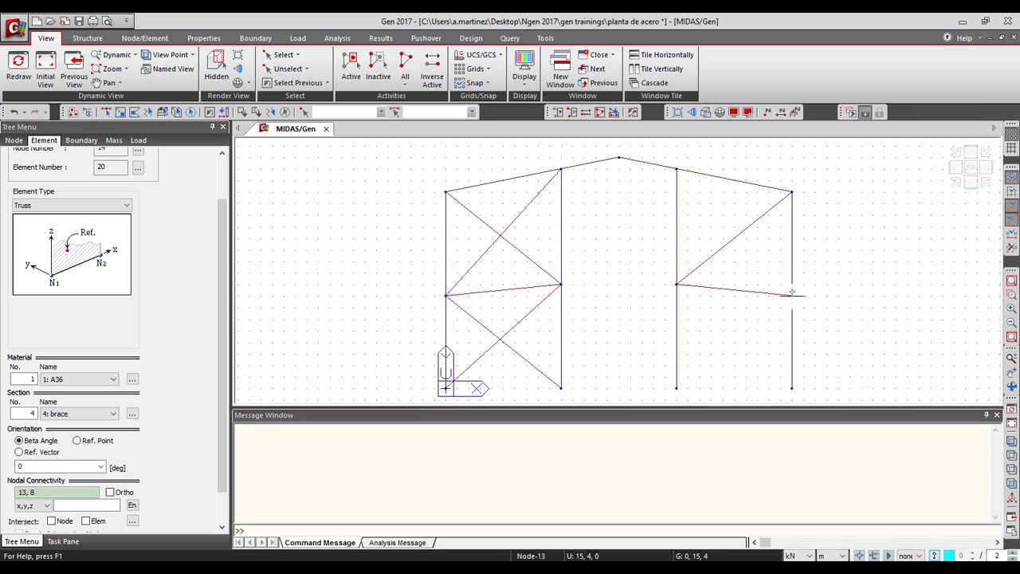
pyautogui.click(677, 169)
pyautogui.click(791, 295)
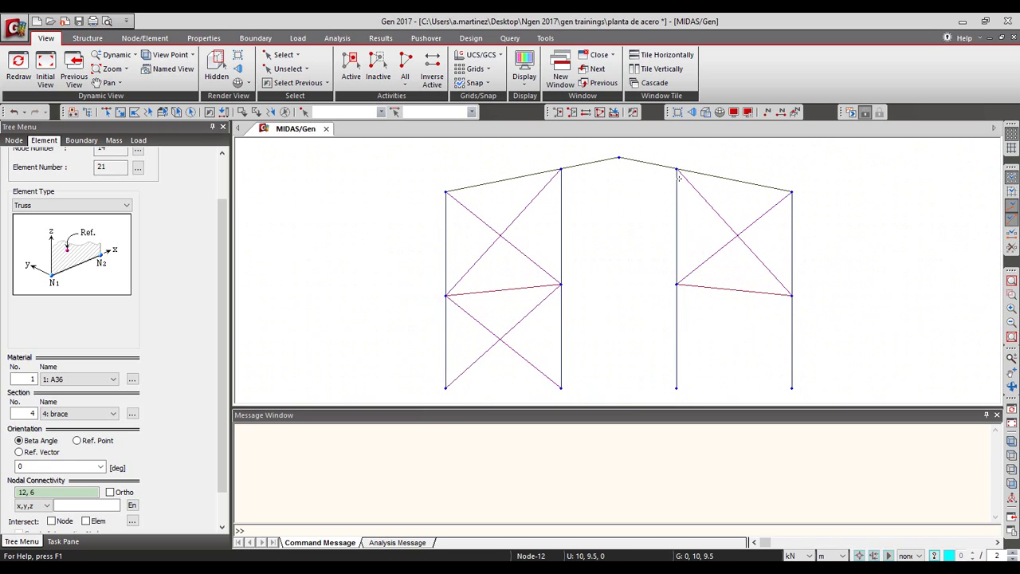
# Step: Draw X-bracing in the lower panel of the bay between the columns at x = 10 m and x = 15 m, and turn on the Hidden render view
pyautogui.click(676, 389)
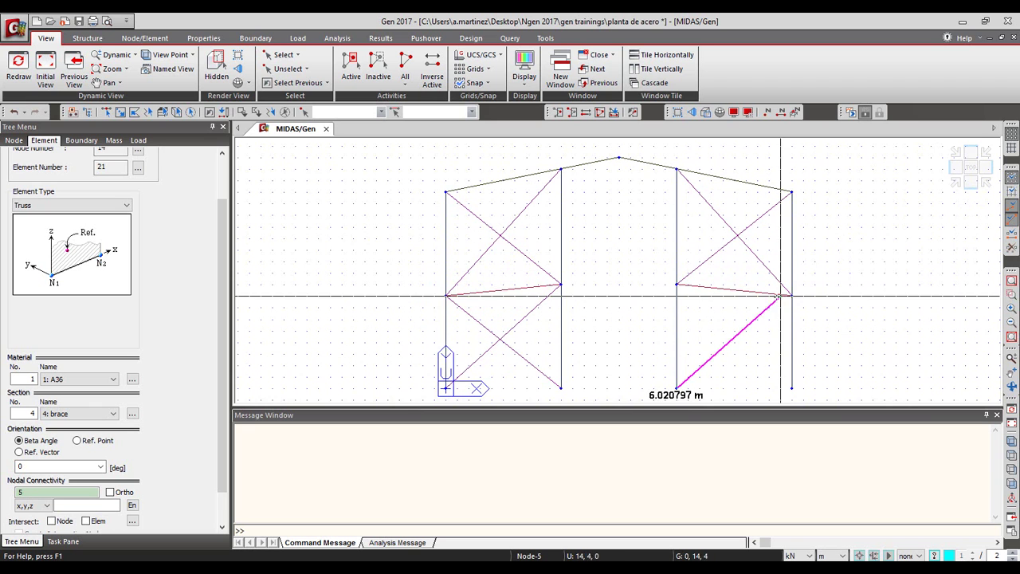
pyautogui.click(792, 295)
pyautogui.click(791, 388)
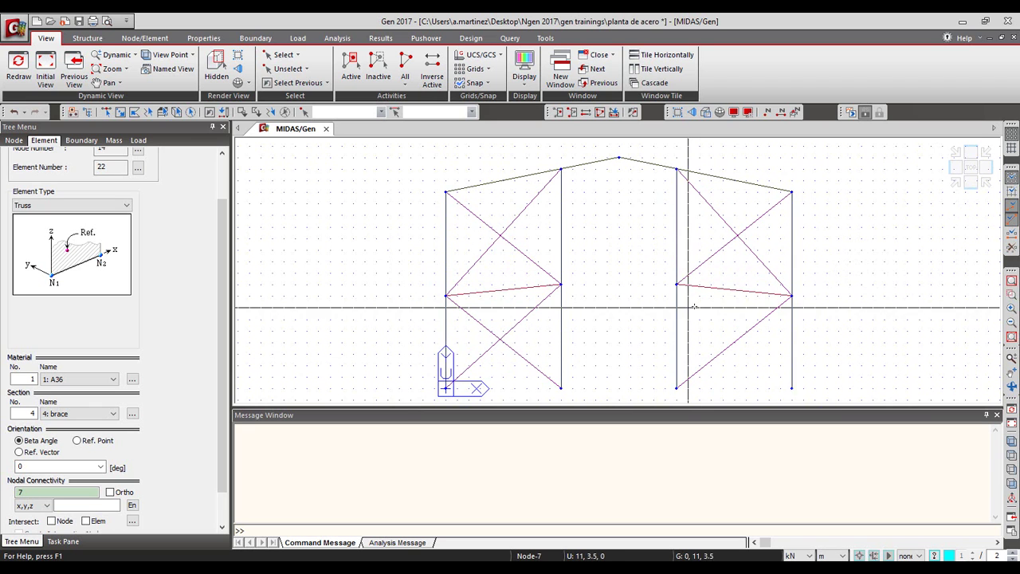
pyautogui.click(676, 284)
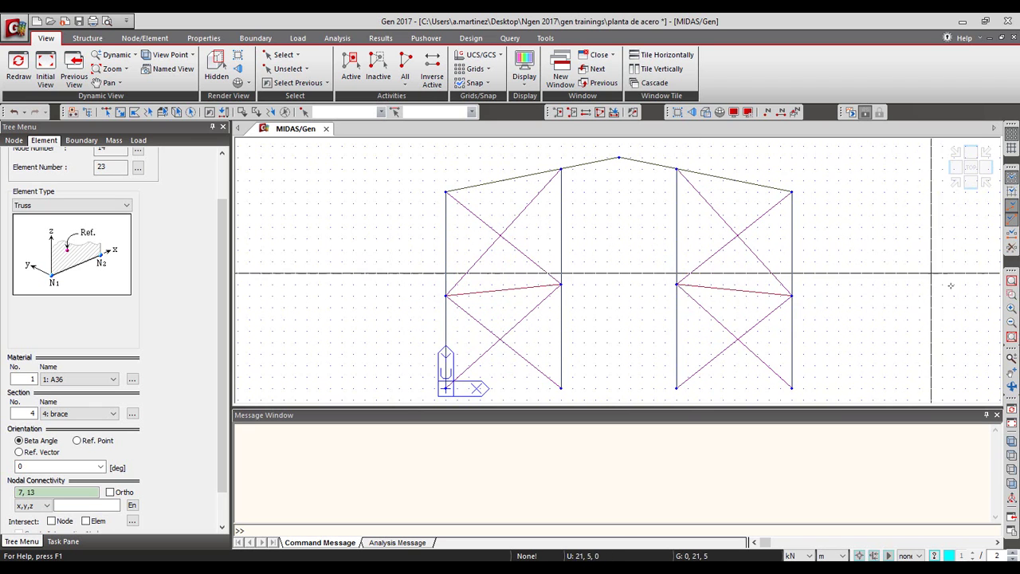
pyautogui.click(1013, 439)
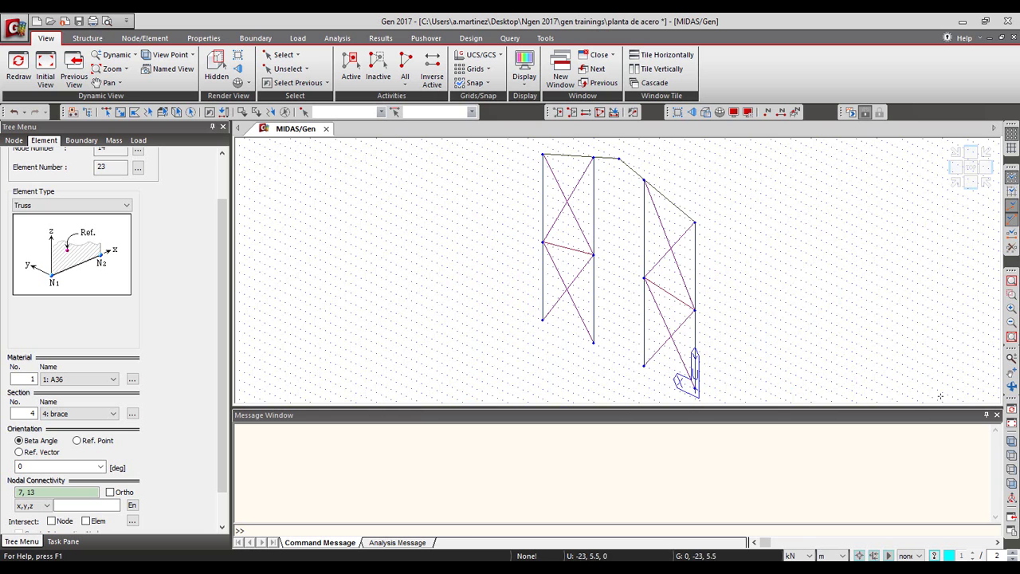
pyautogui.click(220, 64)
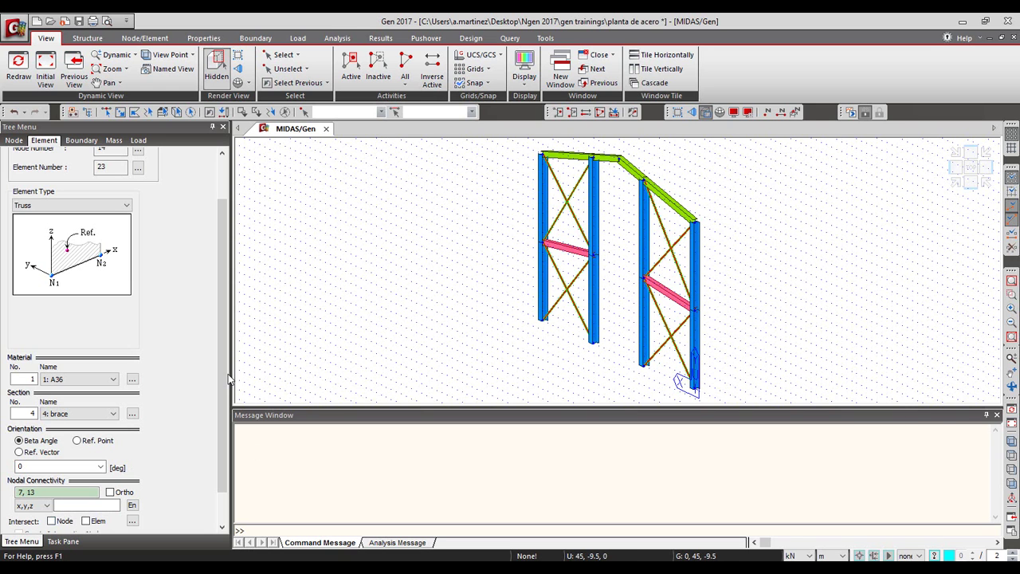
# Step: Start the Translate command for elements in Copy mode with equal distance spacing
pyautogui.click(86, 38)
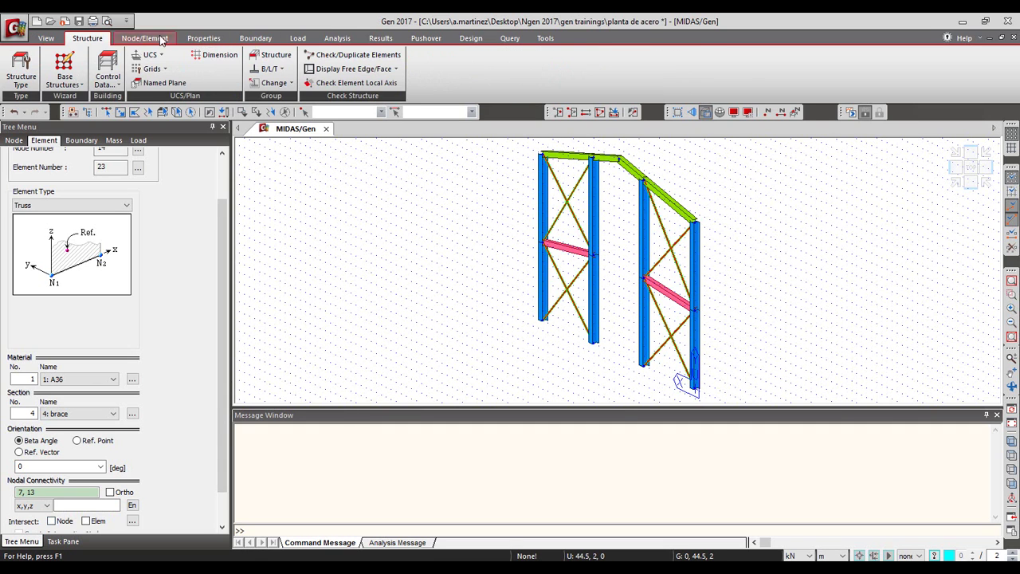
pyautogui.click(144, 39)
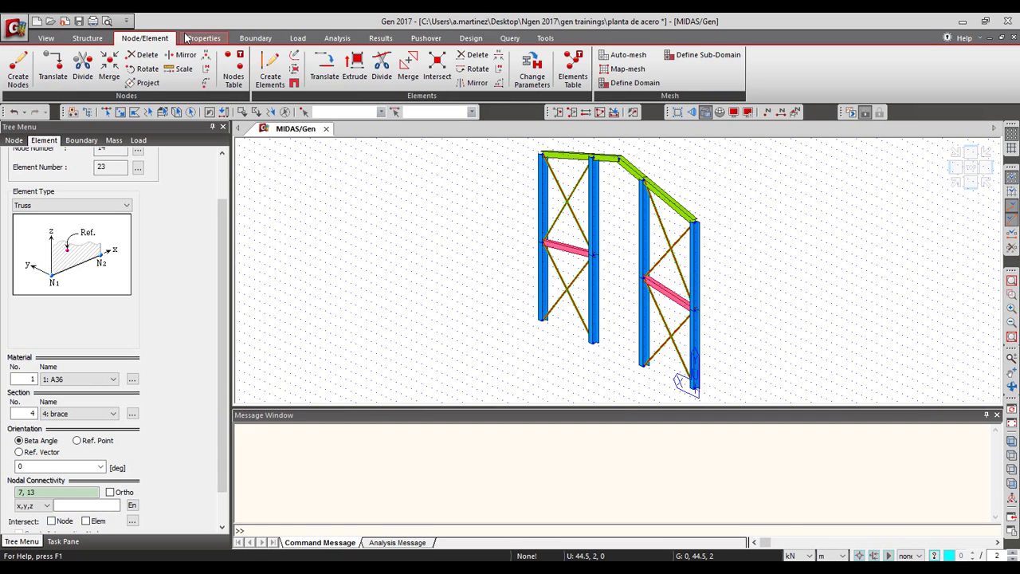
pyautogui.click(331, 76)
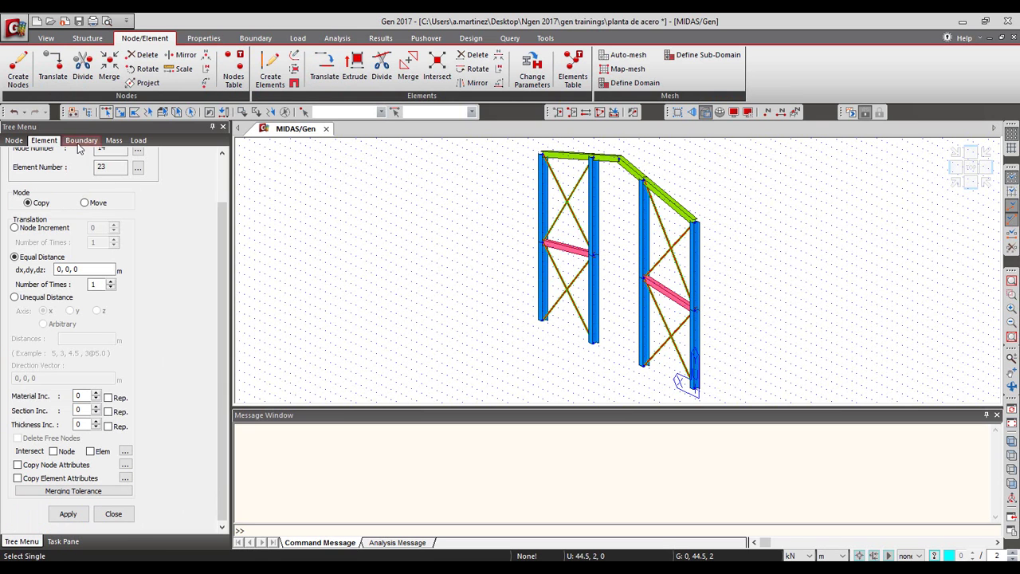
pyautogui.click(60, 271)
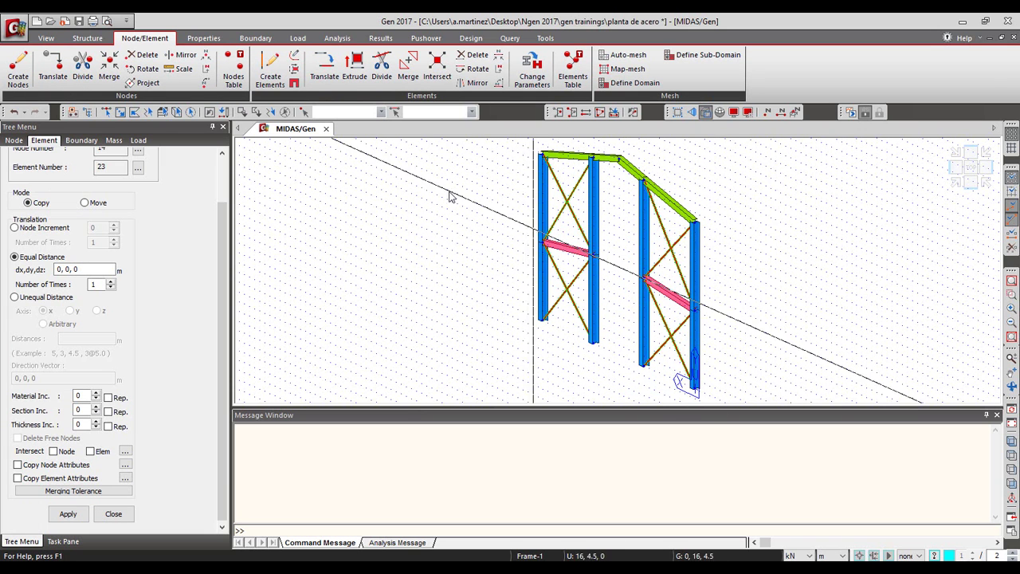
# Step: Set the user coordinate system to the X-Y plane with origin 0, 0, 0 and angle 0, and hide the point grid
pyautogui.click(94, 38)
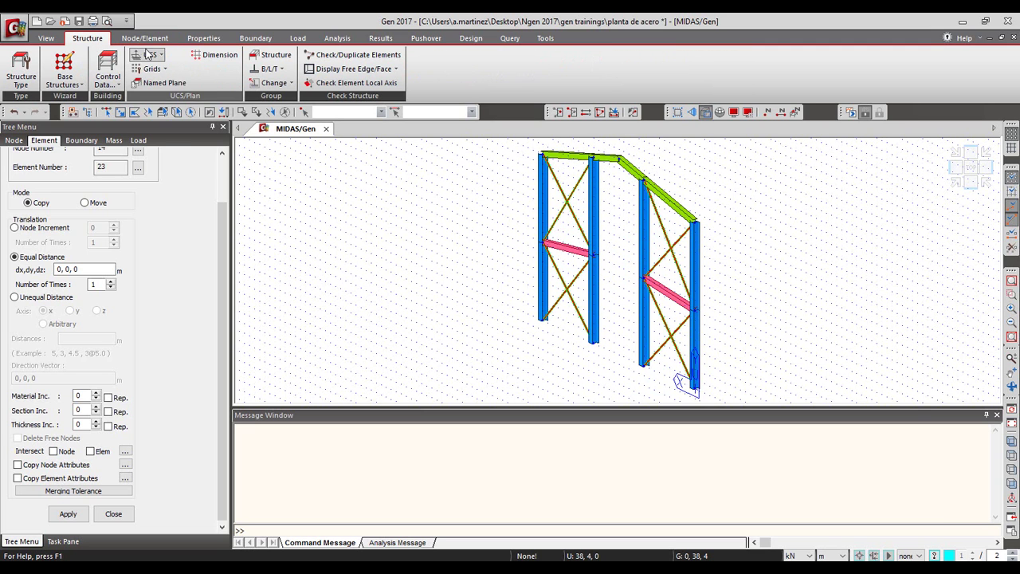
pyautogui.click(148, 54)
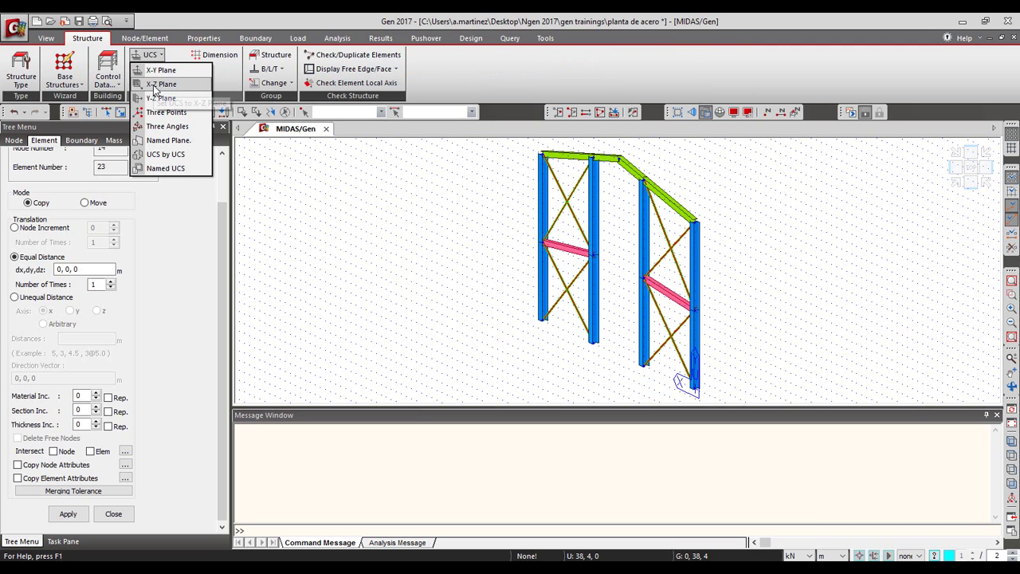
pyautogui.click(153, 83)
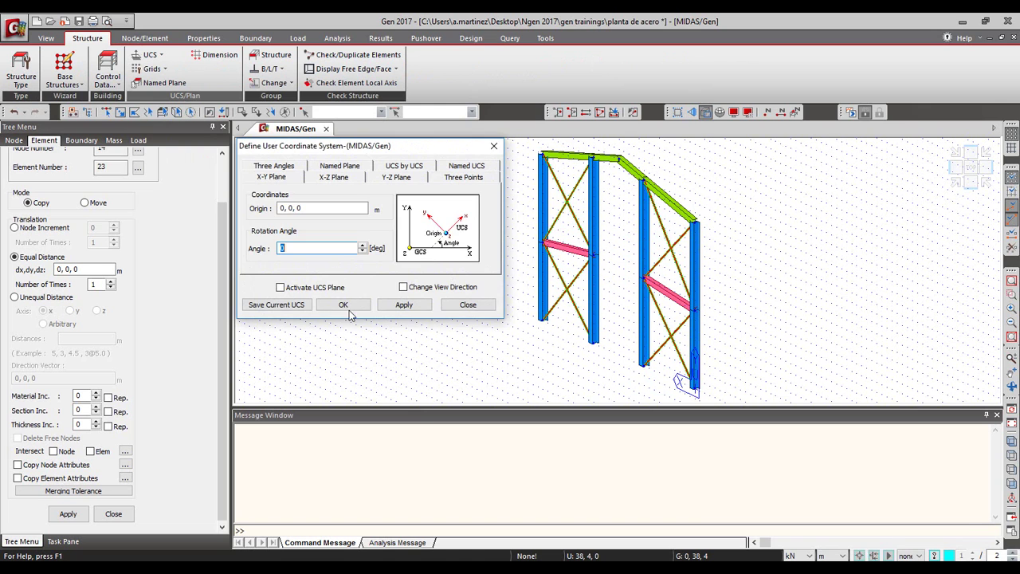
pyautogui.click(345, 310)
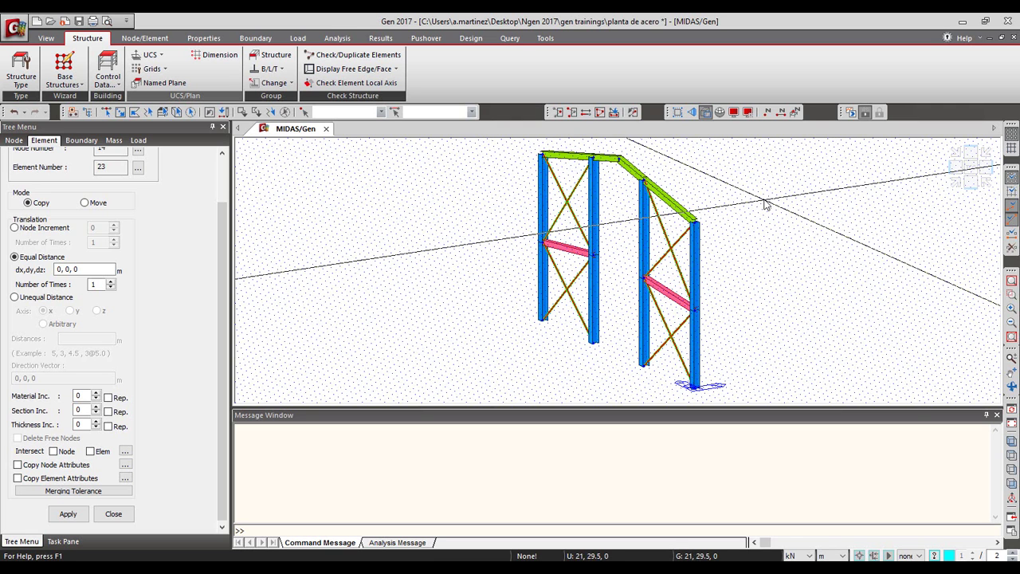
pyautogui.click(1011, 136)
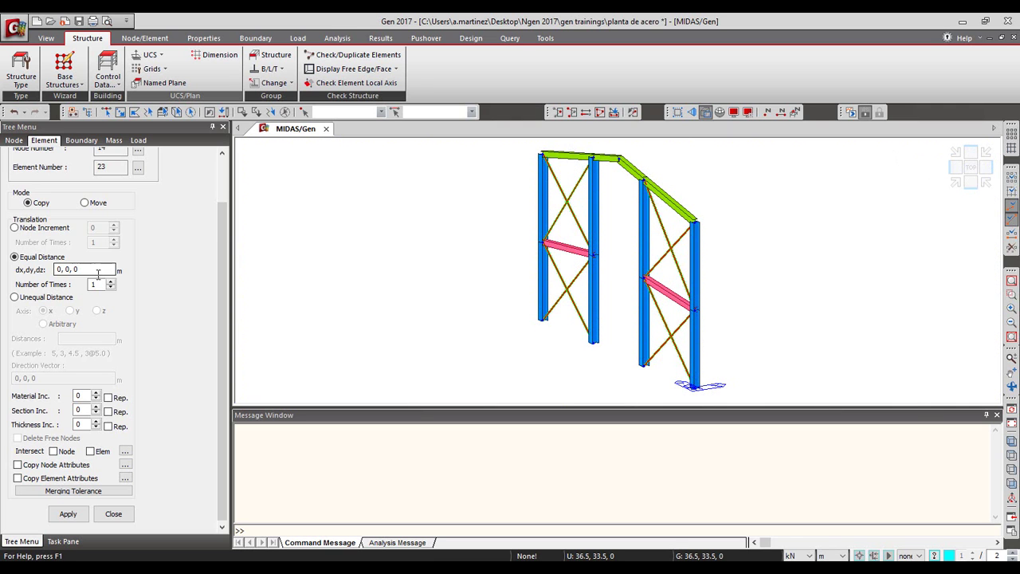
# Step: Copy the two outer columns and the top beams of the end frame 7 times at an equal distance of 5, 0, 0 m
pyautogui.click(1004, 440)
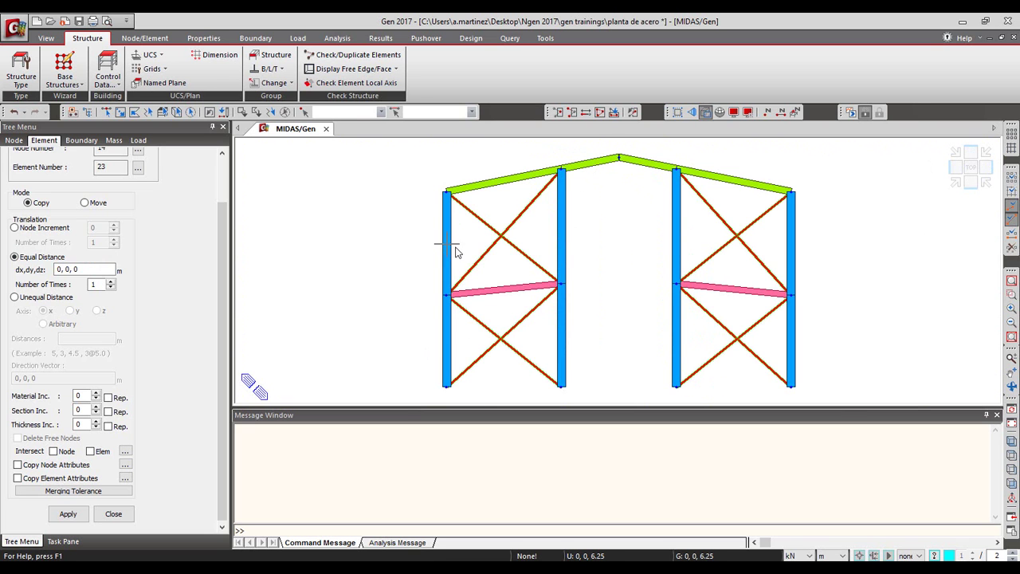
pyautogui.click(106, 113)
pyautogui.moveTo(429, 142); pyautogui.dragTo(777, 213)
pyautogui.moveTo(774, 166); pyautogui.dragTo(859, 400)
pyautogui.doubleClick(58, 269)
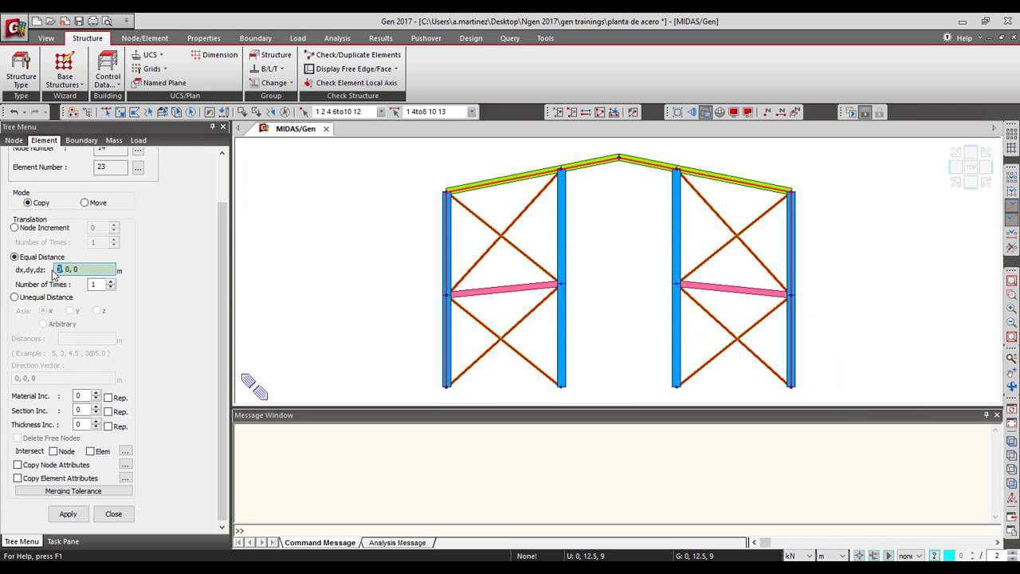
pyautogui.write('5')
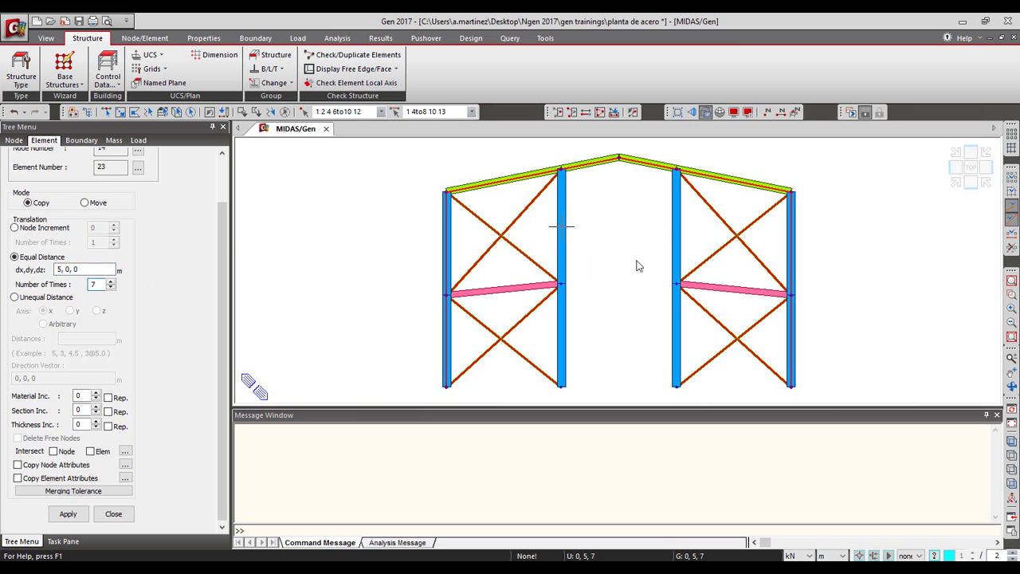
pyautogui.click(1012, 441)
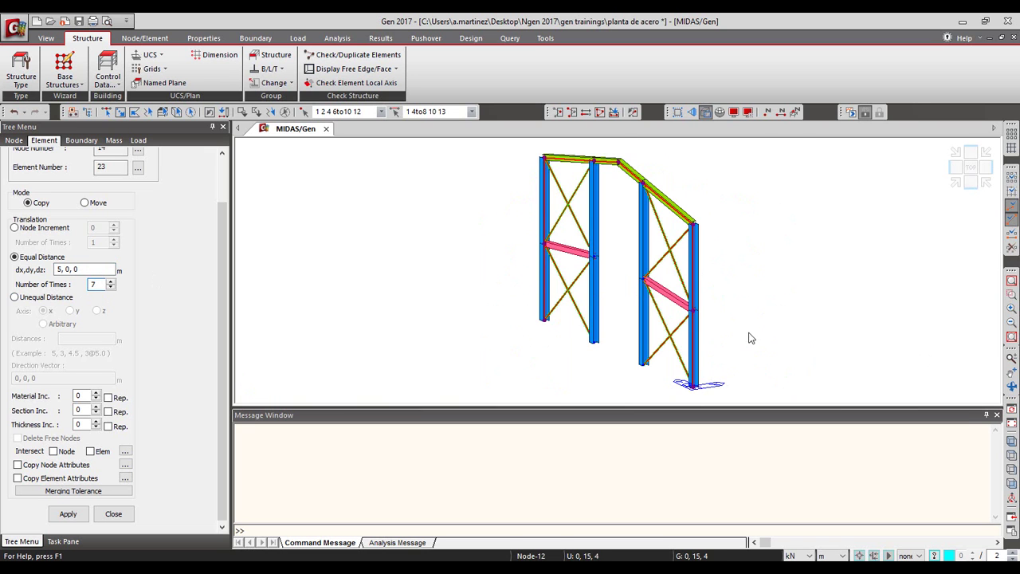
pyautogui.click(67, 513)
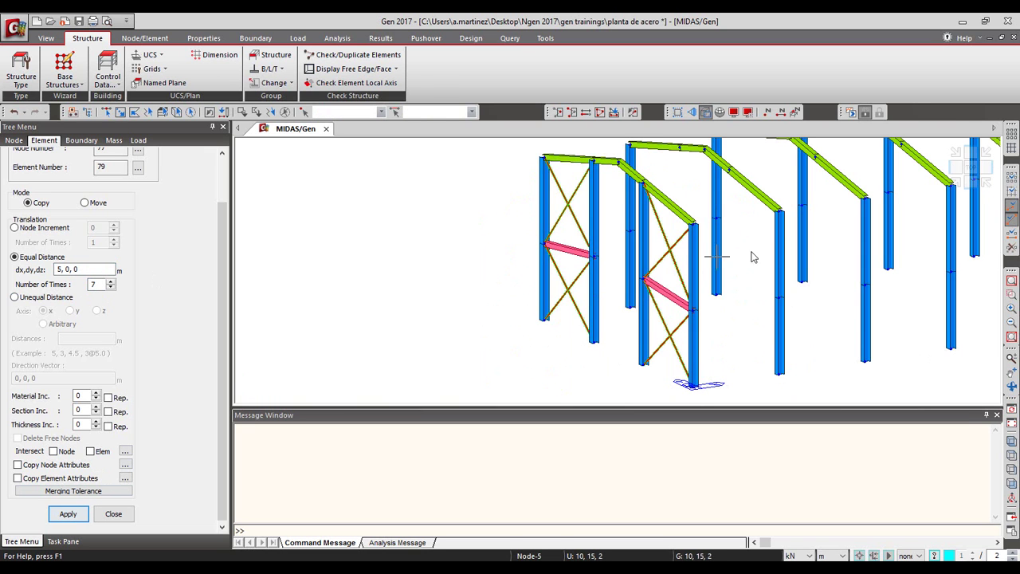
pyautogui.click(1012, 425)
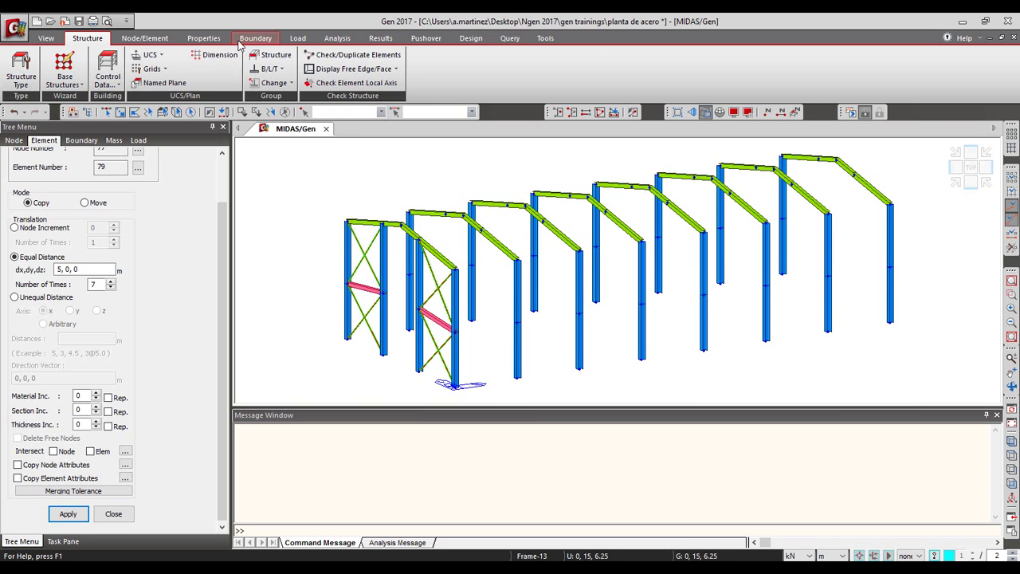
# Step: Set up Create Elements for General beam/Tapered beam with the top beam section, with node and element intersection turned on
pyautogui.click(156, 38)
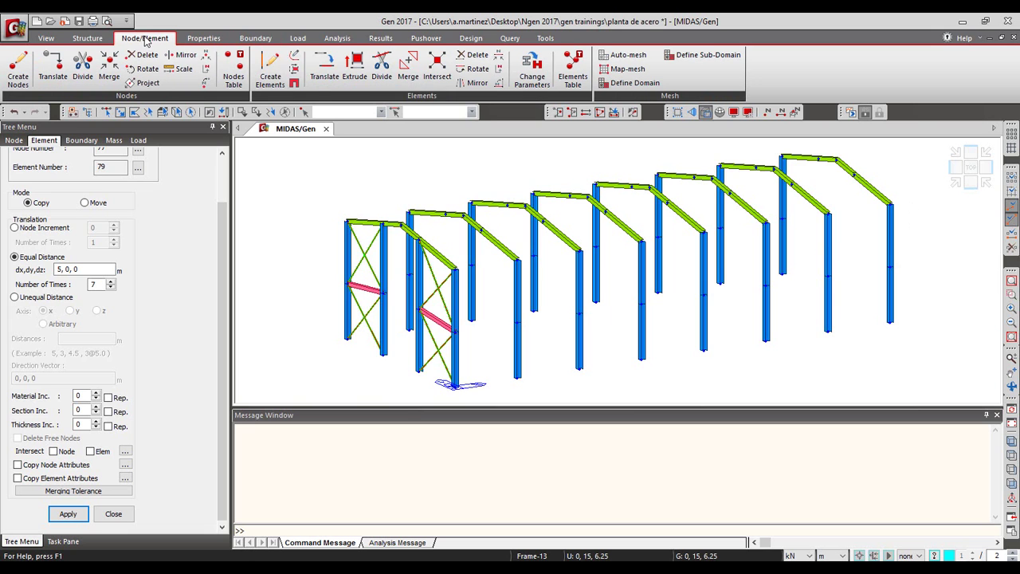
pyautogui.click(270, 68)
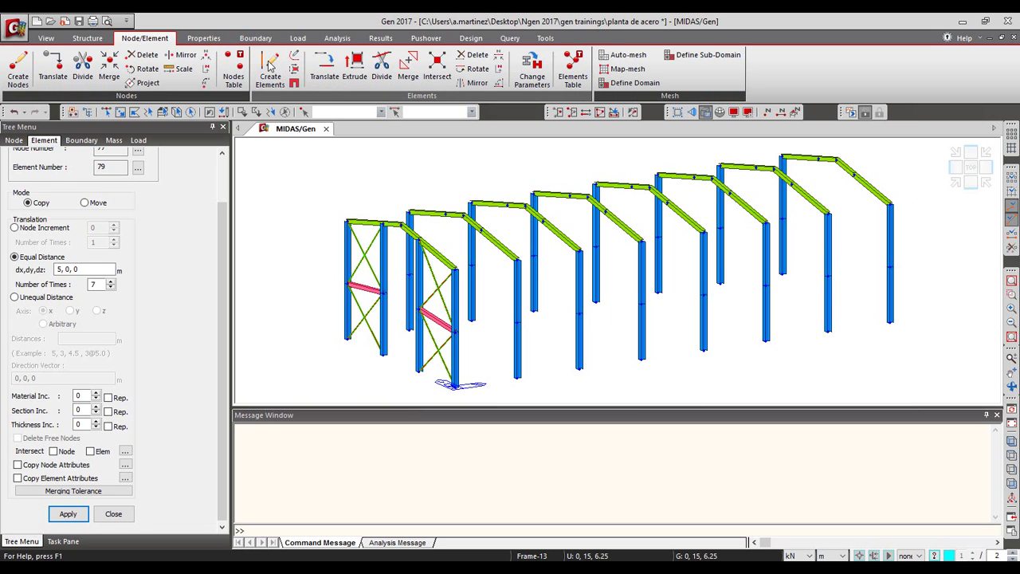
pyautogui.click(62, 209)
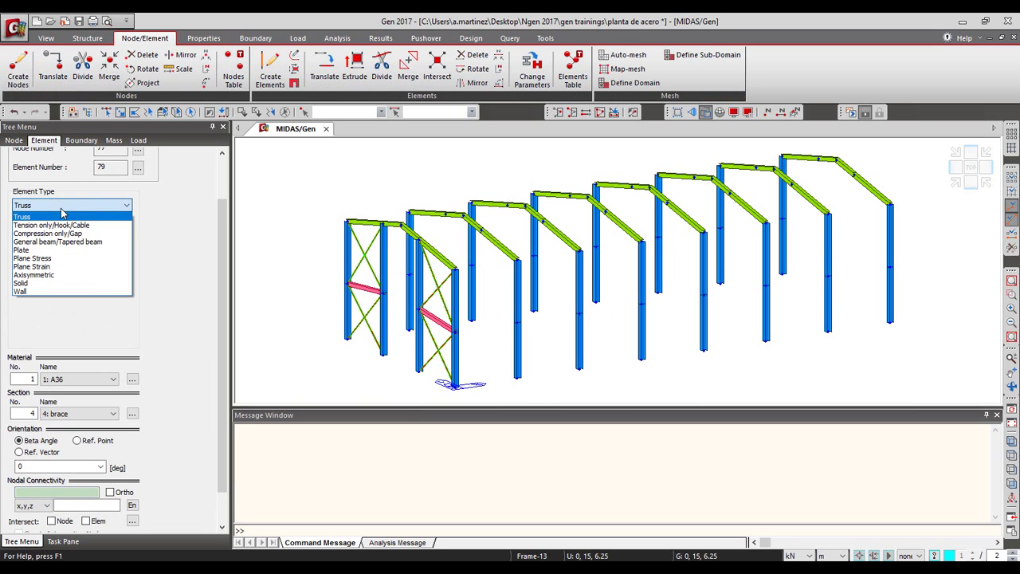
pyautogui.click(73, 239)
pyautogui.click(83, 414)
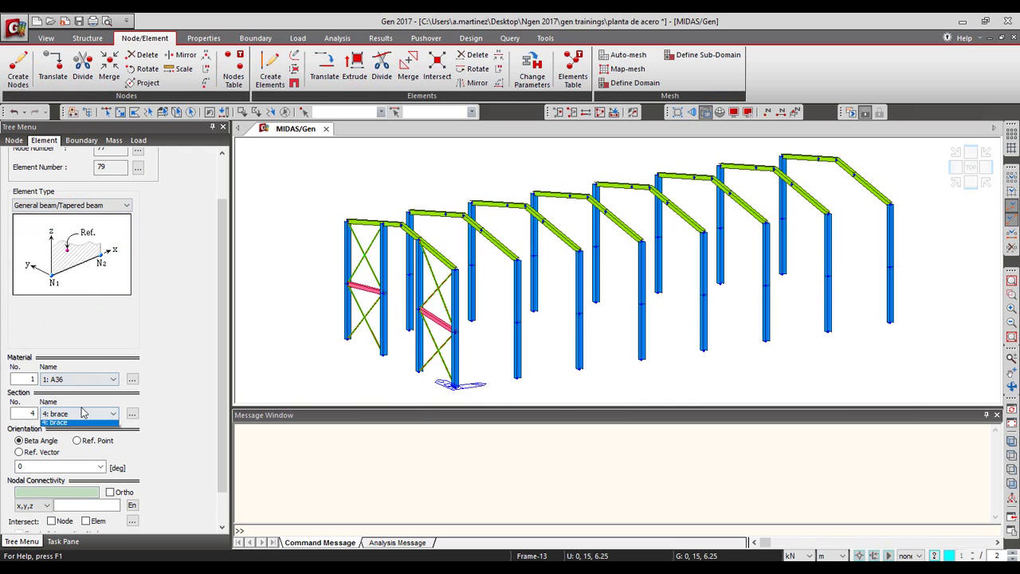
pyautogui.click(70, 433)
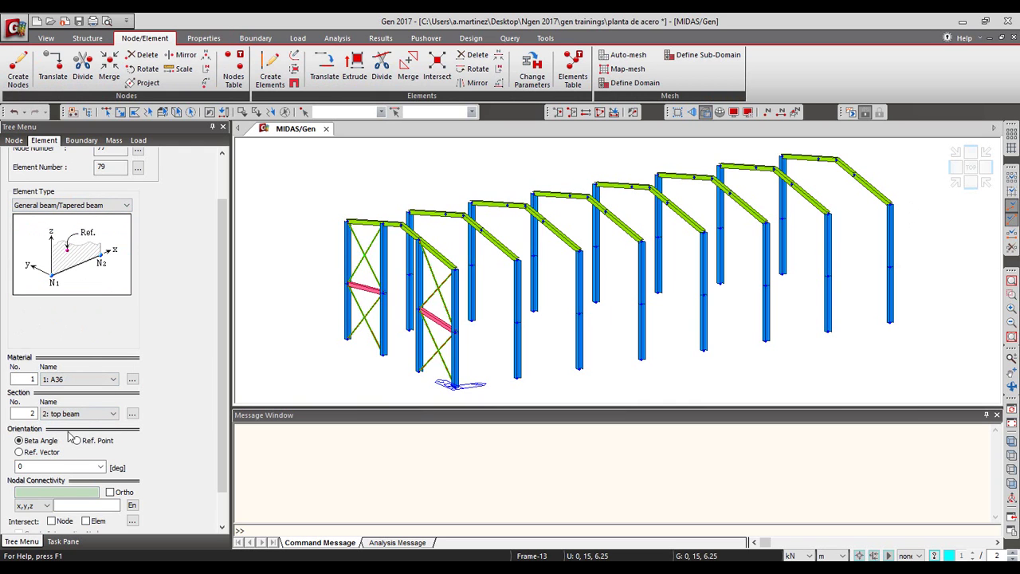
pyautogui.scroll(-1, 106, 497)
pyautogui.click(86, 508)
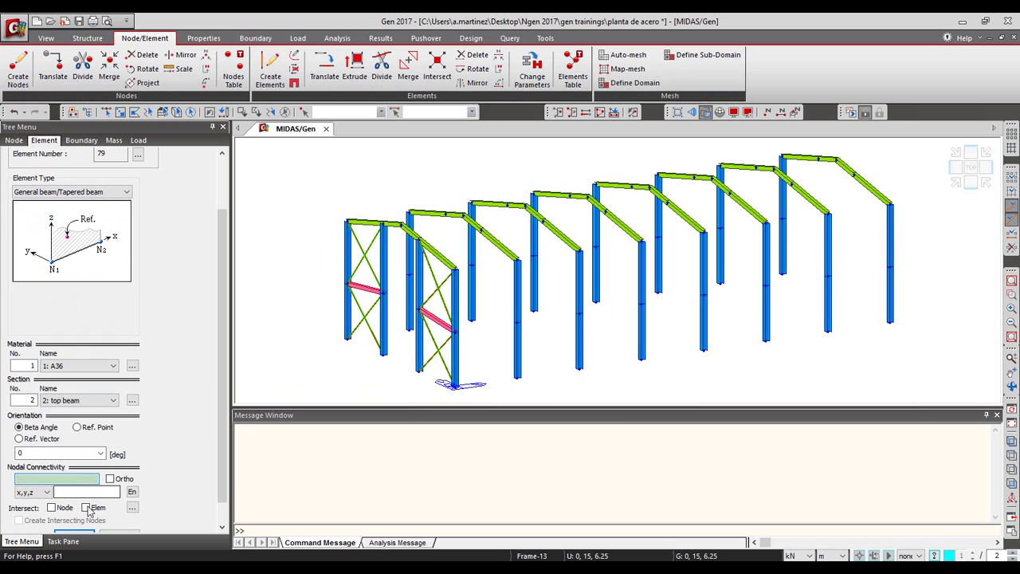
pyautogui.click(56, 478)
# Step: Draw longitudinal top beams from the first to the last frame along both eaves, at y = 15 m and y = 0
pyautogui.click(348, 224)
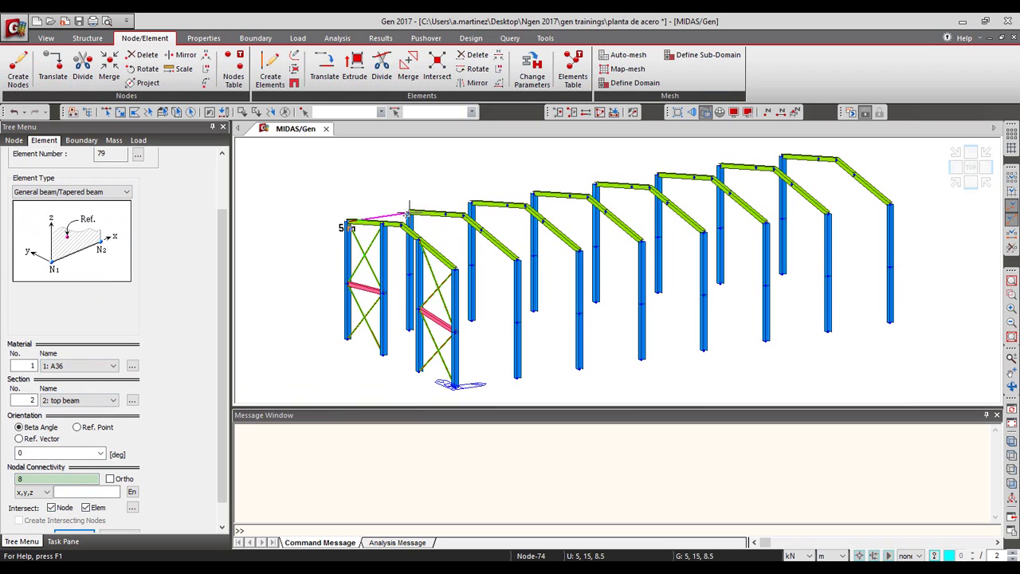
pyautogui.click(783, 155)
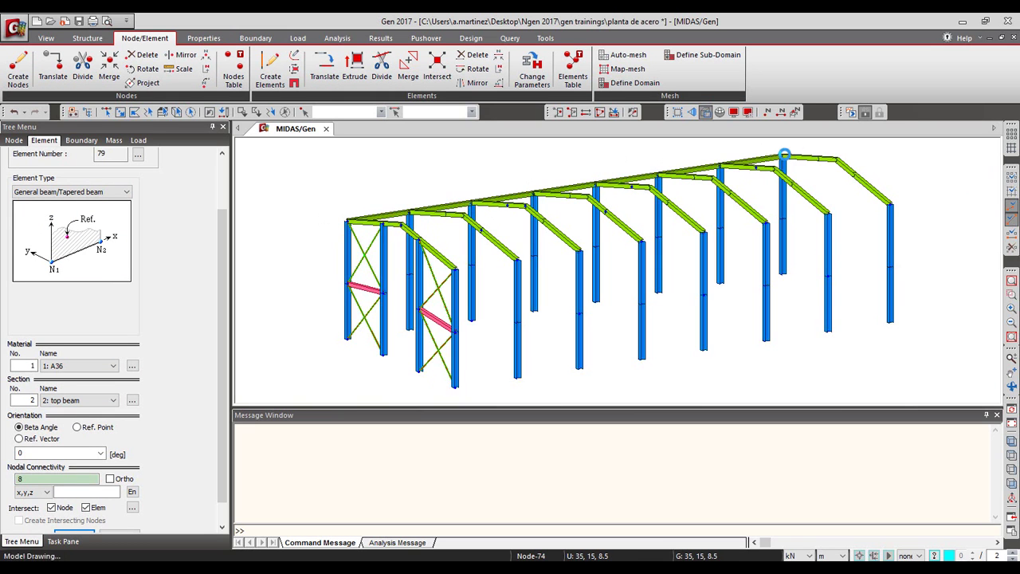
pyautogui.click(457, 269)
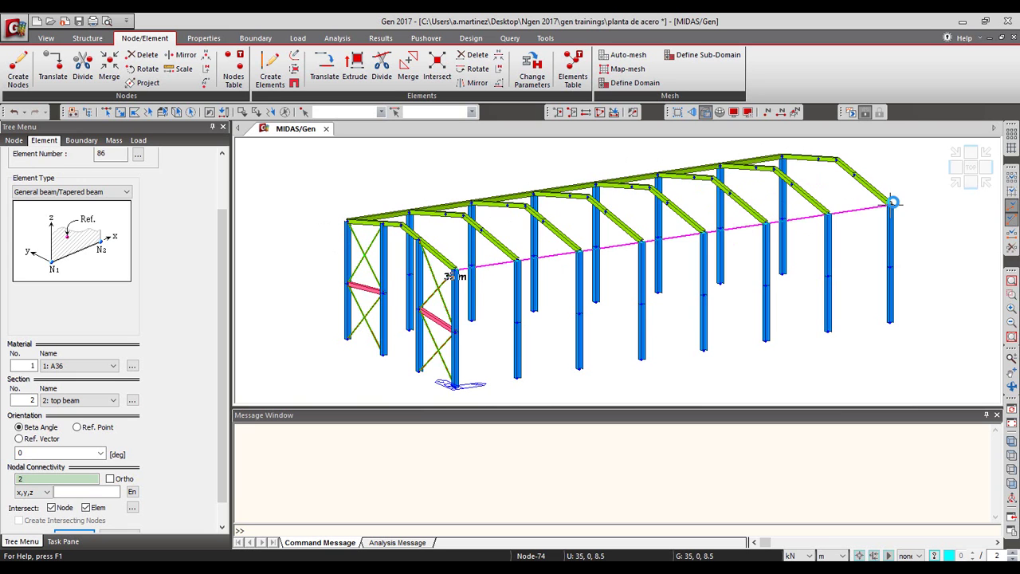
pyautogui.click(893, 202)
# Step: Draw longitudinal top beams over the full building length along the ridge and along the roof nodes at y = 5 m and y = 10 m
pyautogui.click(420, 240)
pyautogui.click(853, 175)
pyautogui.click(406, 225)
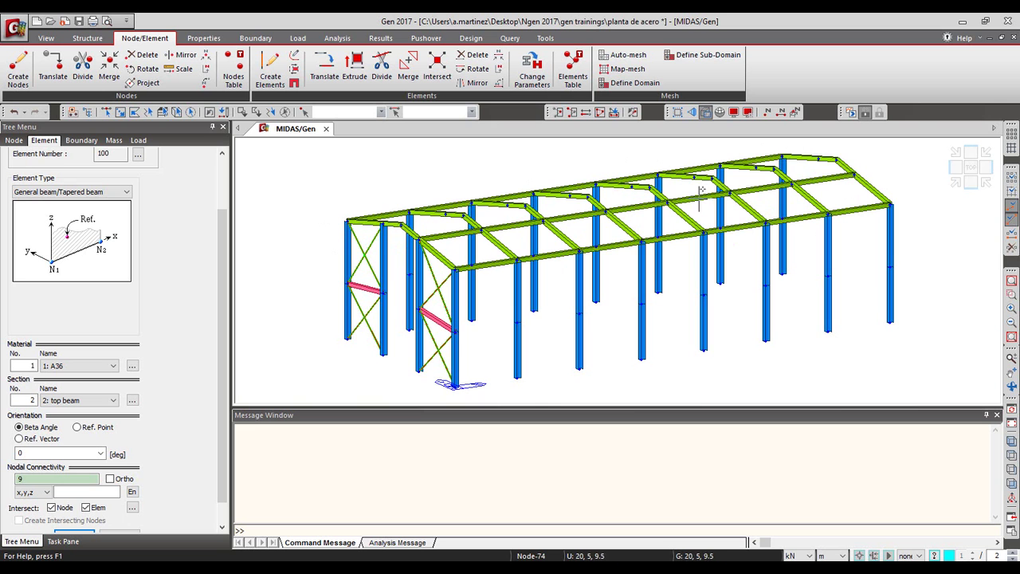
pyautogui.click(838, 160)
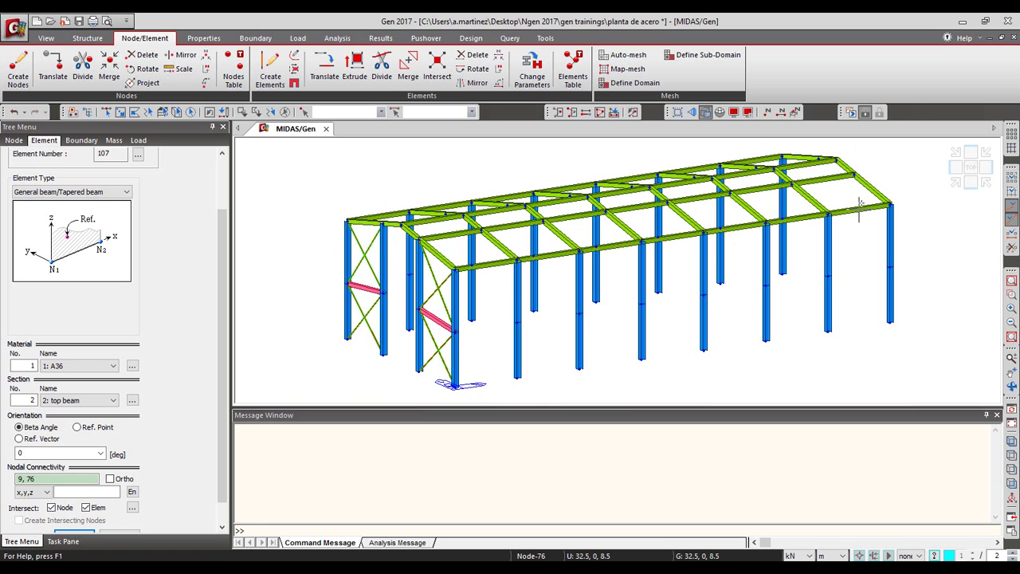
pyautogui.keyDown('ctrl'); pyautogui.moveTo(840, 231); pyautogui.dragTo(813, 250, button='middle'); pyautogui.keyUp('ctrl')
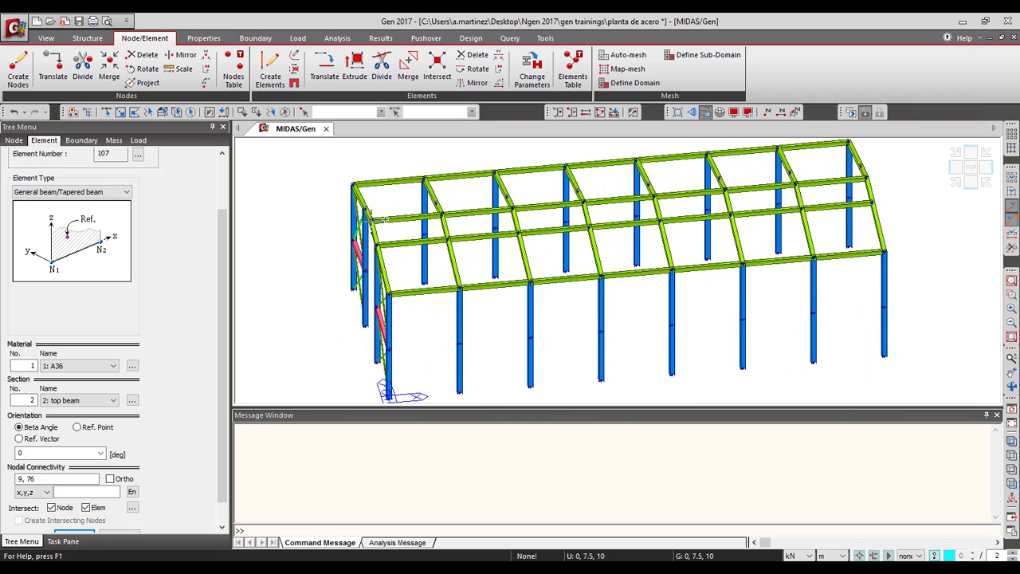
pyautogui.click(365, 211)
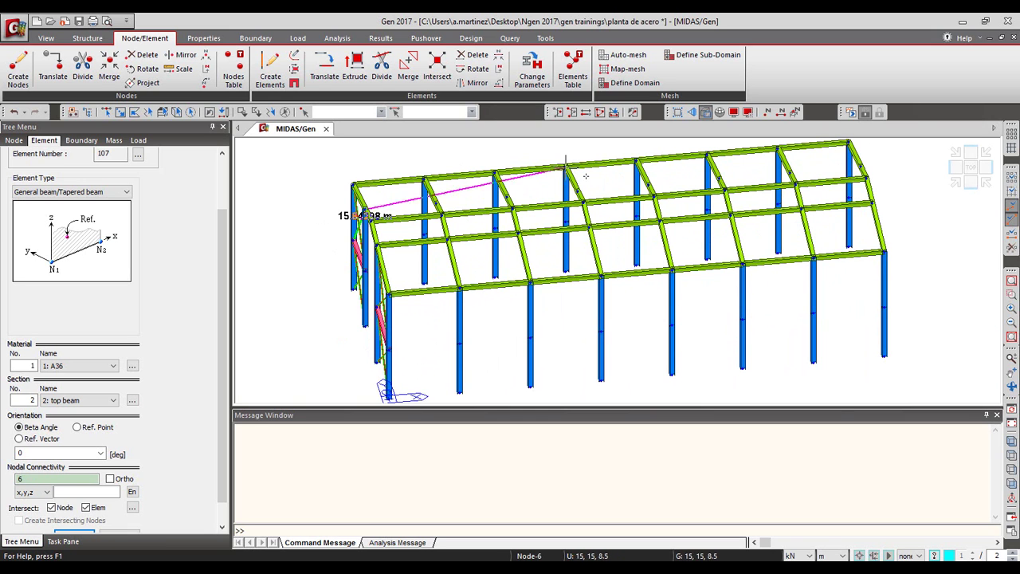
pyautogui.click(858, 167)
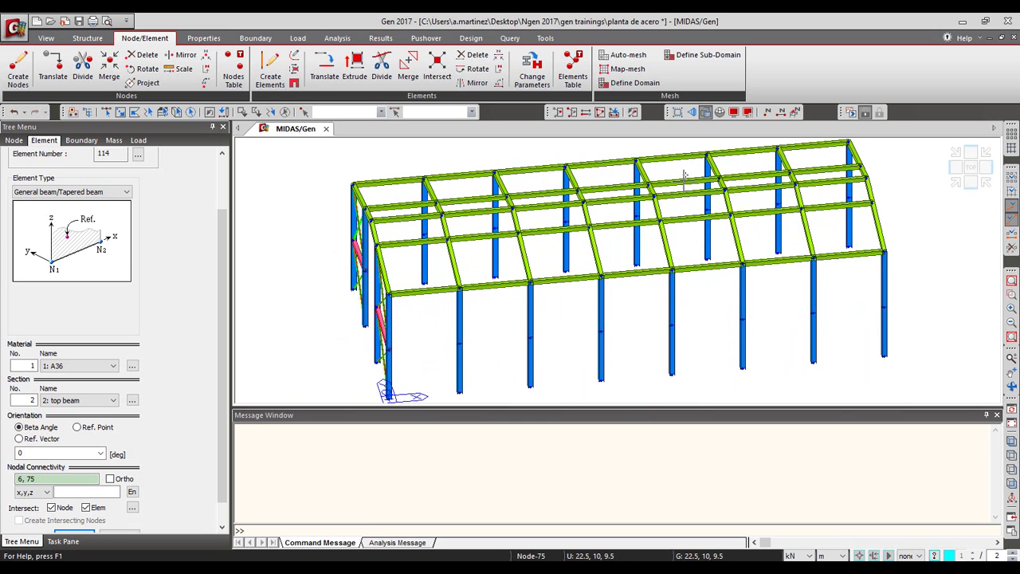
# Step: Draw a longitudinal top beam over the full building length between the rafter midpoints at y = 2.5 m
pyautogui.scroll(-2, 411, 248)
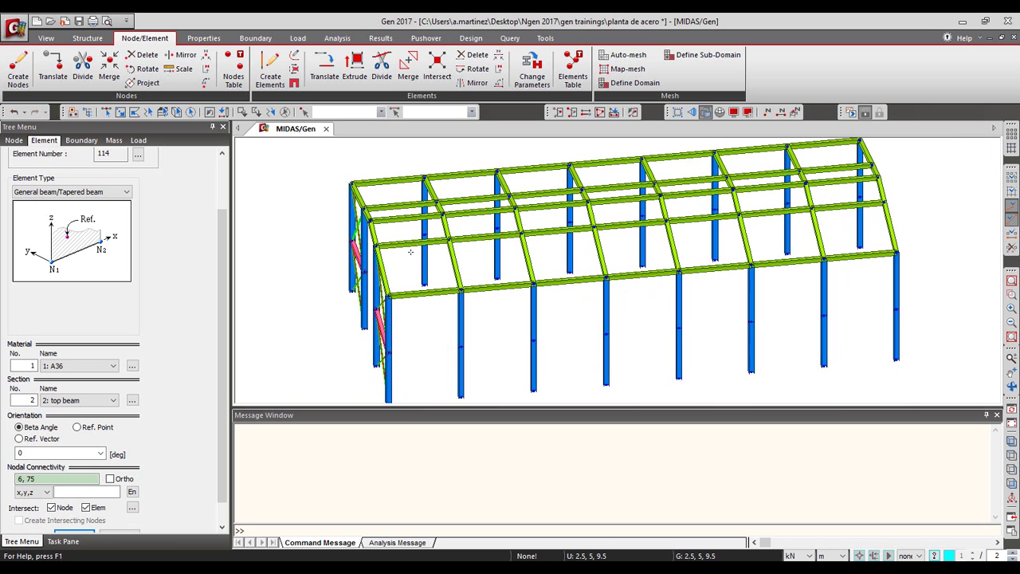
pyautogui.scroll(4, 417, 250)
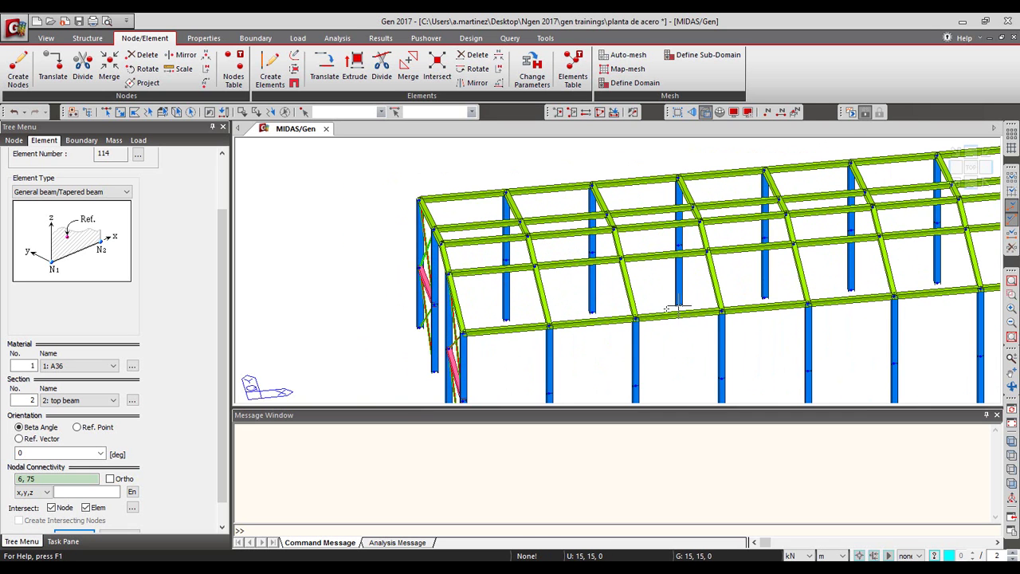
pyautogui.moveTo(663, 299); pyautogui.dragTo(638, 232, button='middle')
pyautogui.click(296, 307)
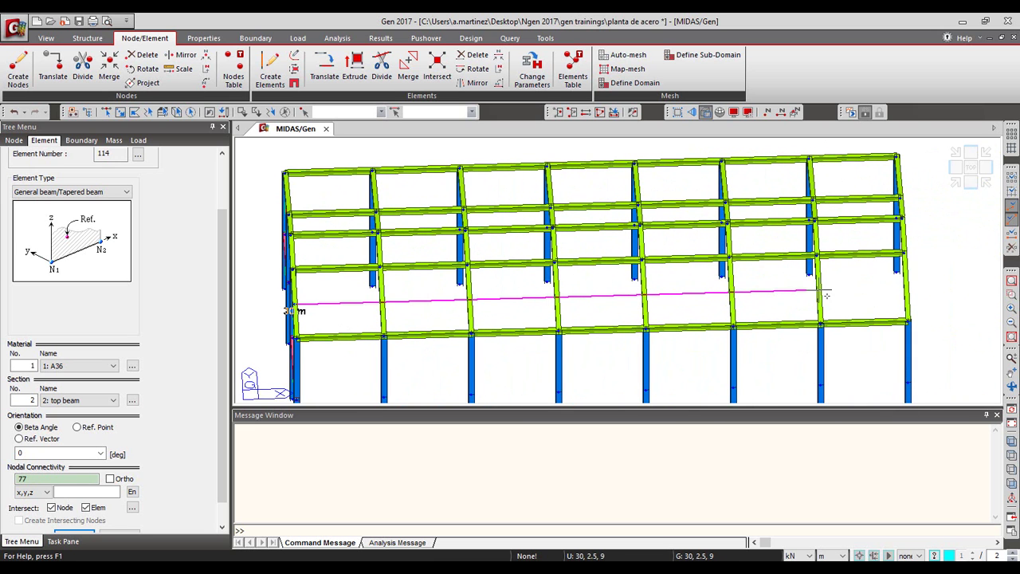
pyautogui.click(909, 285)
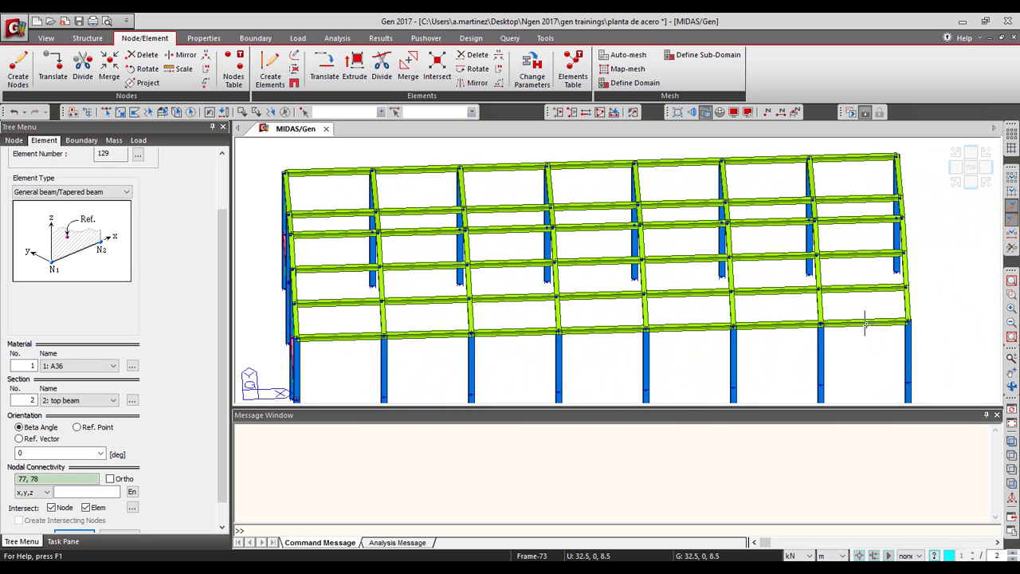